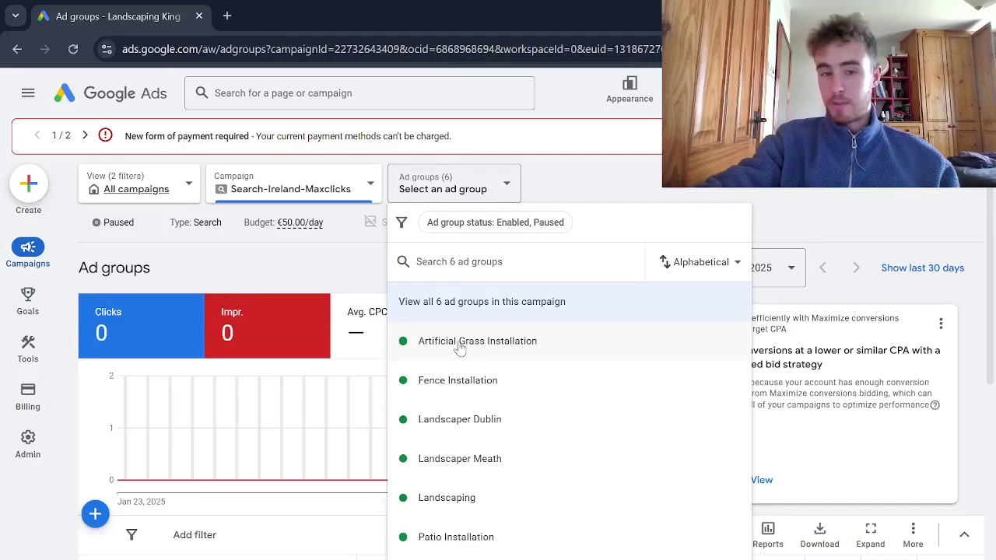
- Show the ads of the Artificial Grass Installation ad group and open the "Local Landscaping Experts" responsive search ad for editing
{"action": "left_click", "coordinate": [460, 348]}
{"action": "scroll", "coordinate": [319, 335], "scroll_direction": "down", "scroll_amount": 3}
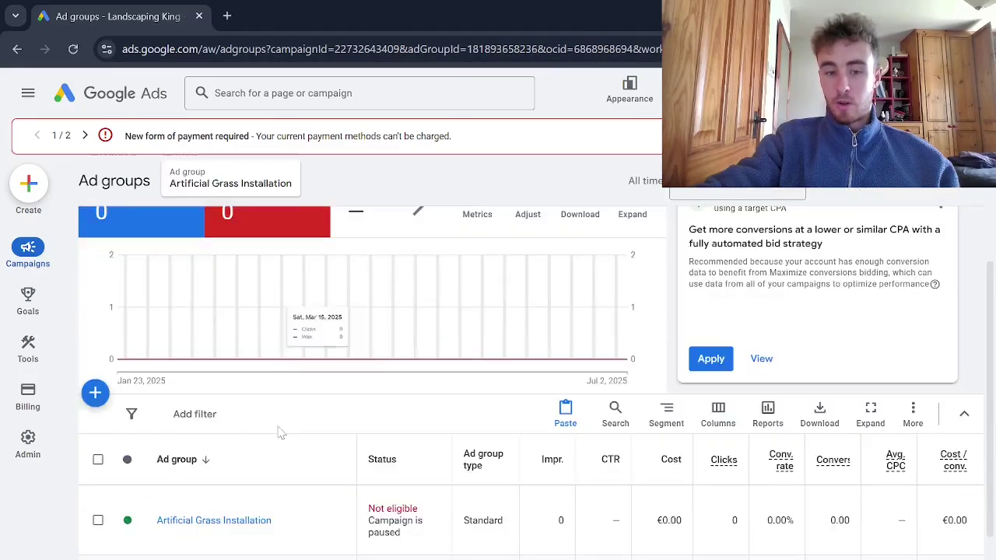
{"action": "mouse_move", "coordinate": [28, 252]}
{"action": "scroll", "coordinate": [128, 373], "scroll_direction": "down", "scroll_amount": 3}
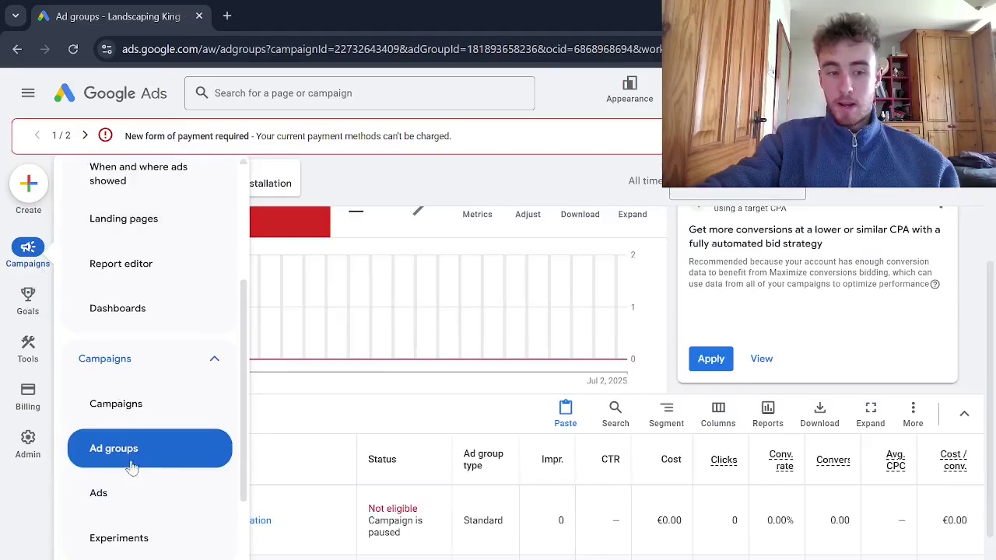
{"action": "left_click", "coordinate": [133, 485]}
{"action": "scroll", "coordinate": [327, 389], "scroll_direction": "down", "scroll_amount": 3}
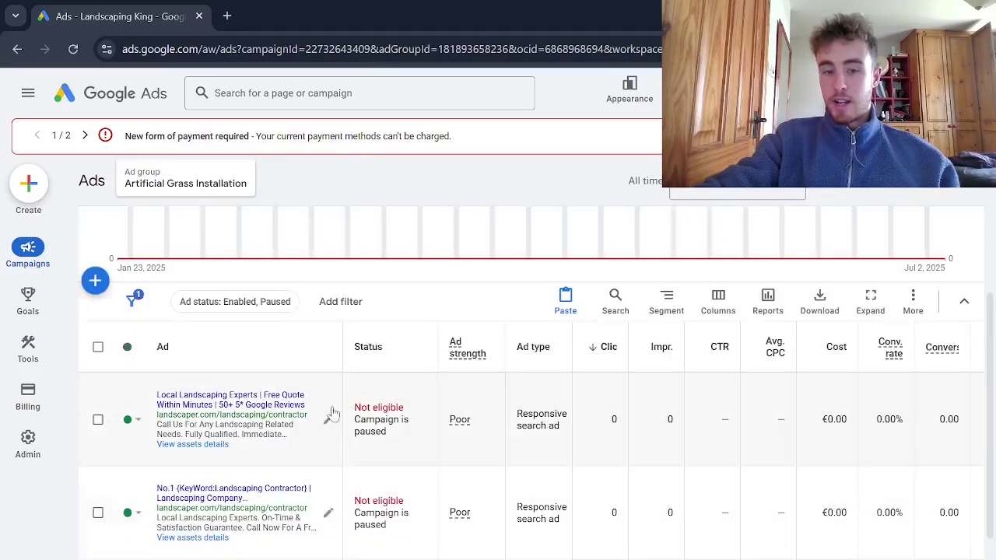
{"action": "left_click", "coordinate": [327, 420]}
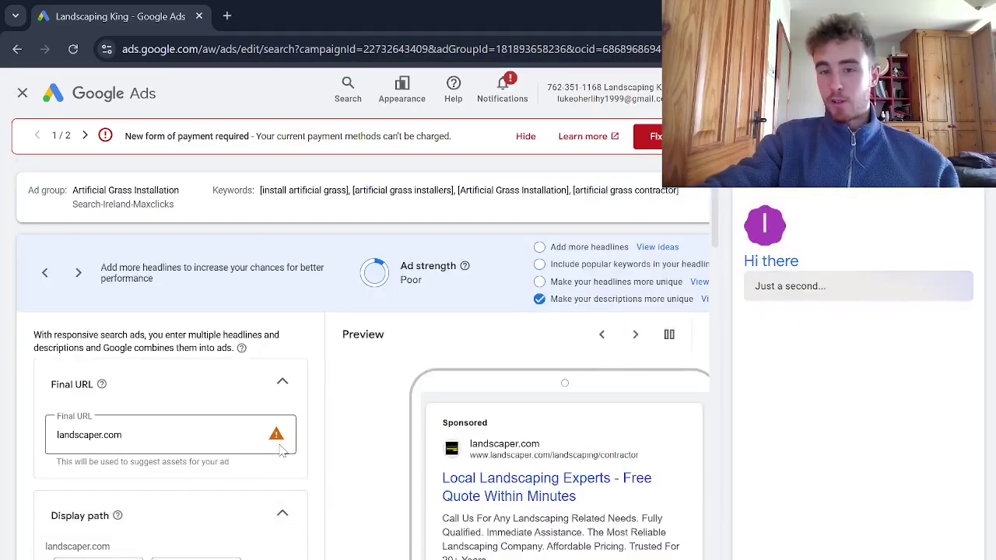
- Review the ad's final URL, display path, headlines, descriptions, preview and ad group keywords
{"action": "scroll", "coordinate": [294, 450], "scroll_direction": "down", "scroll_amount": 1}
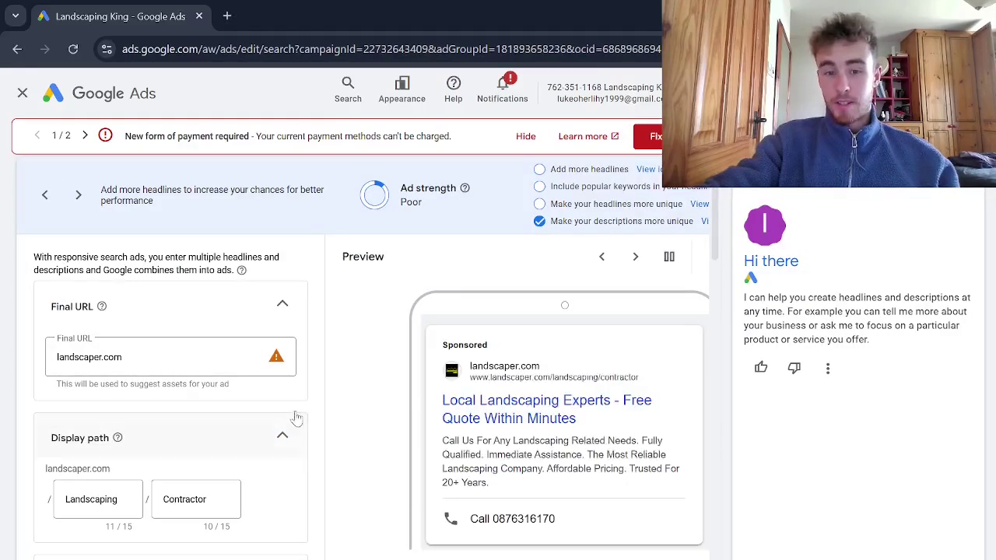
{"action": "scroll", "coordinate": [327, 407], "scroll_direction": "down", "scroll_amount": 3}
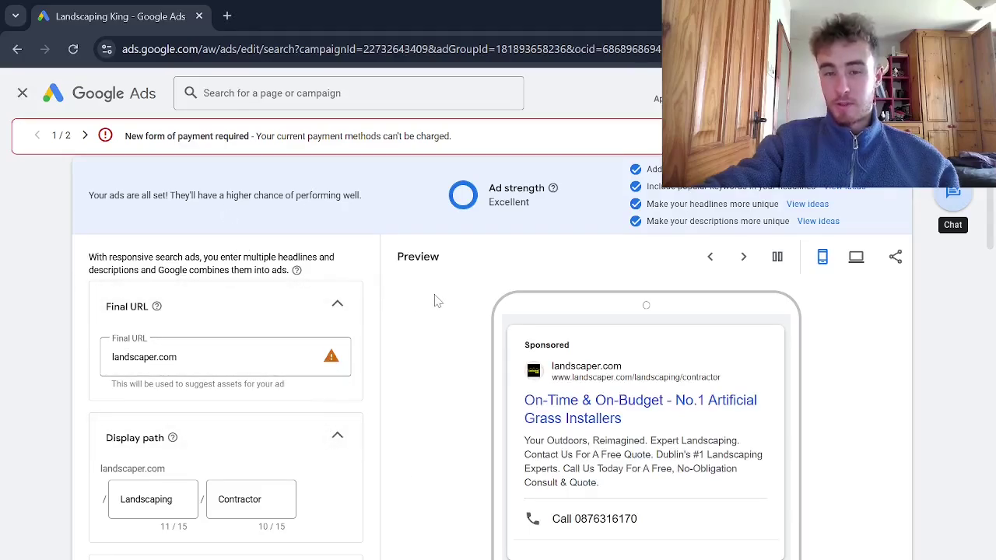
{"action": "scroll", "coordinate": [397, 280], "scroll_direction": "down", "scroll_amount": 3}
{"action": "scroll", "coordinate": [397, 364], "scroll_direction": "up", "scroll_amount": 1}
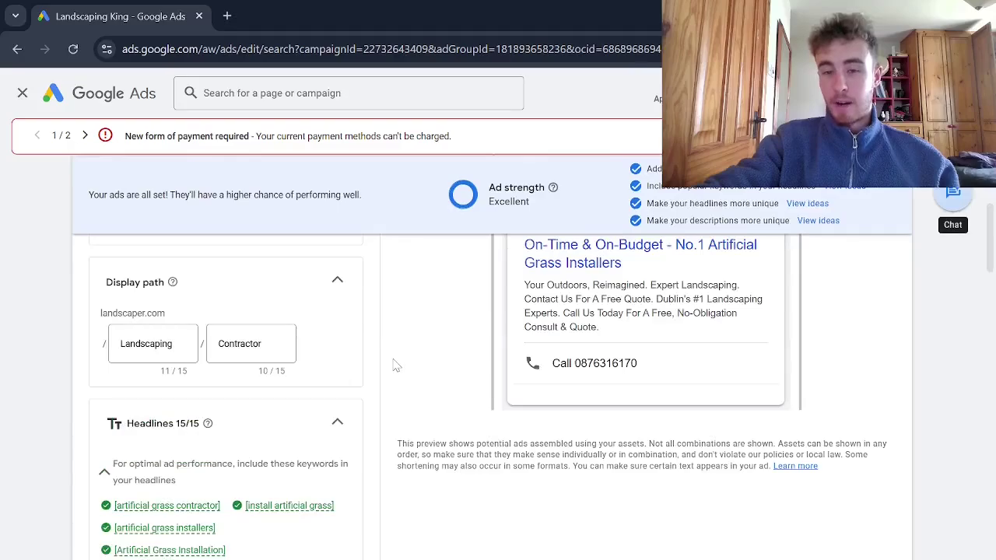
{"action": "scroll", "coordinate": [397, 365], "scroll_direction": "up", "scroll_amount": 2}
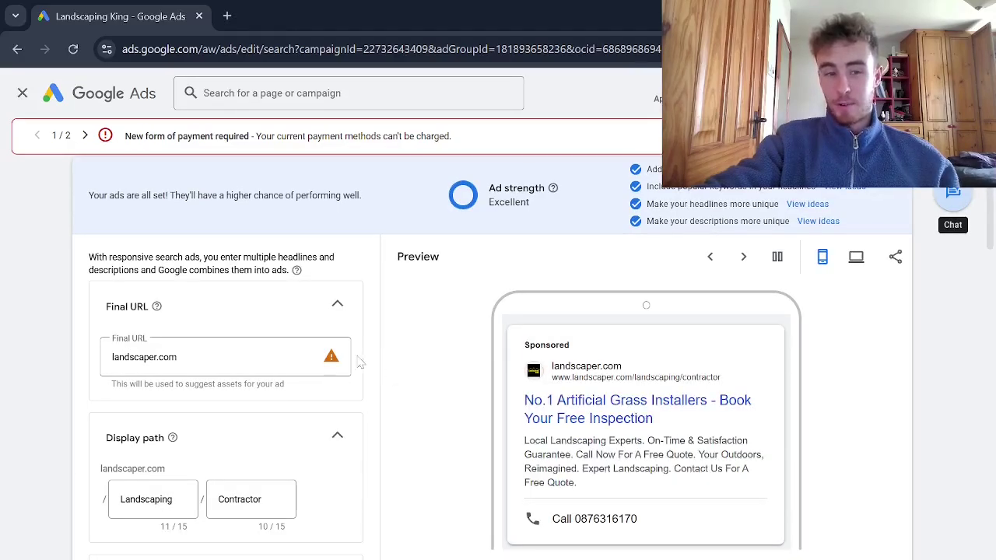
{"action": "scroll", "coordinate": [310, 381], "scroll_direction": "down", "scroll_amount": 5}
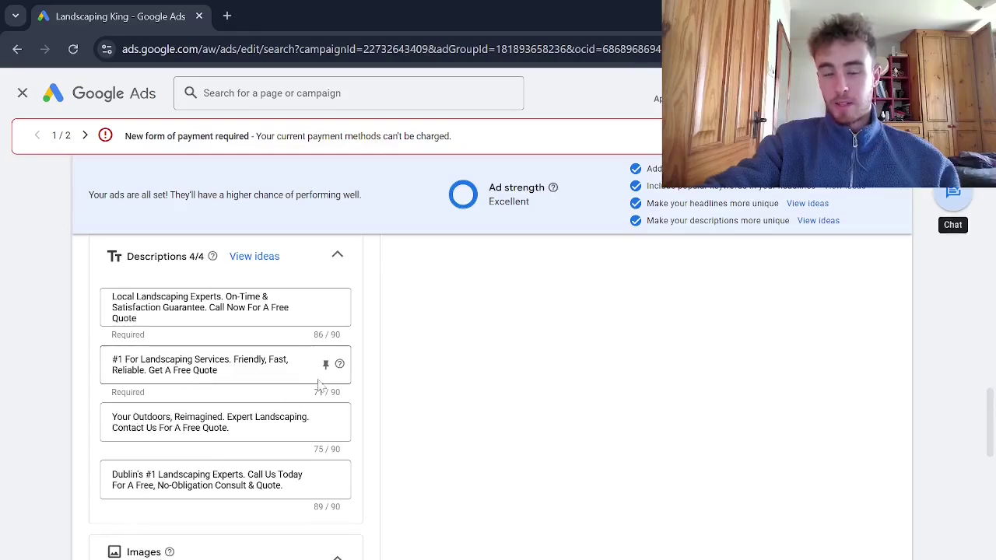
{"action": "scroll", "coordinate": [323, 381], "scroll_direction": "up", "scroll_amount": 6}
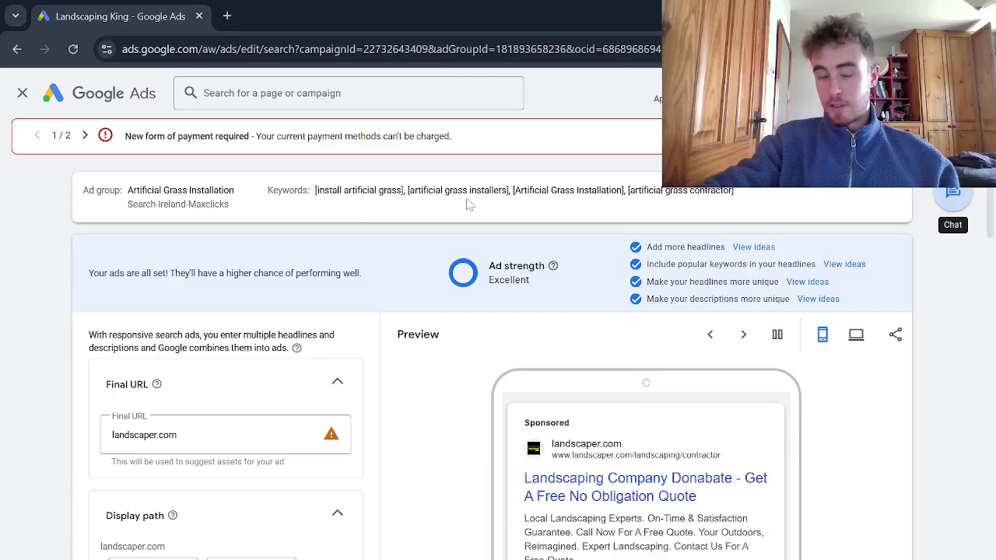
- Change the ad's display path to "Artificial" and "Grass"
{"action": "scroll", "coordinate": [498, 358], "scroll_direction": "down", "scroll_amount": 3}
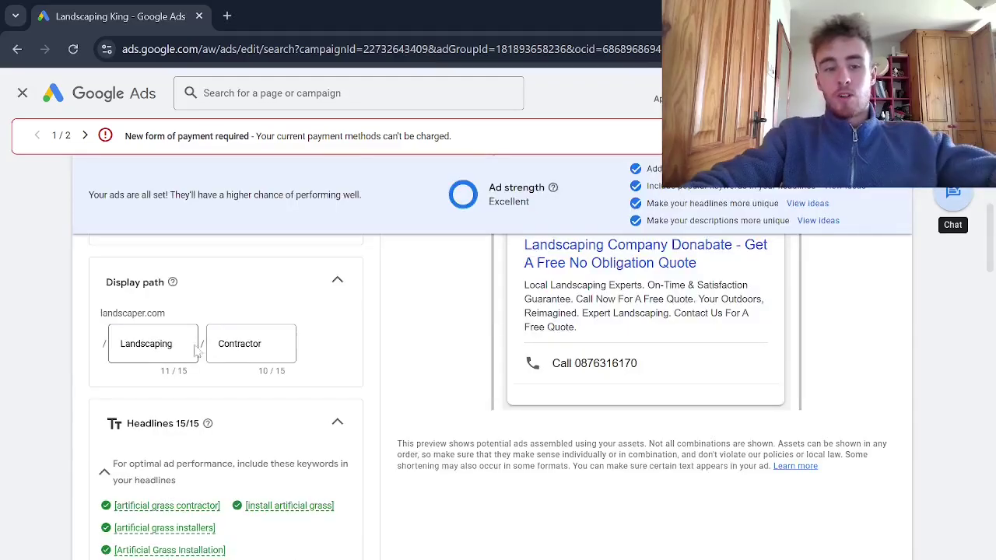
{"action": "left_click_drag", "start_coordinate": [172, 343], "coordinate": [120, 343]}
{"action": "key", "text": "BackSpace"}
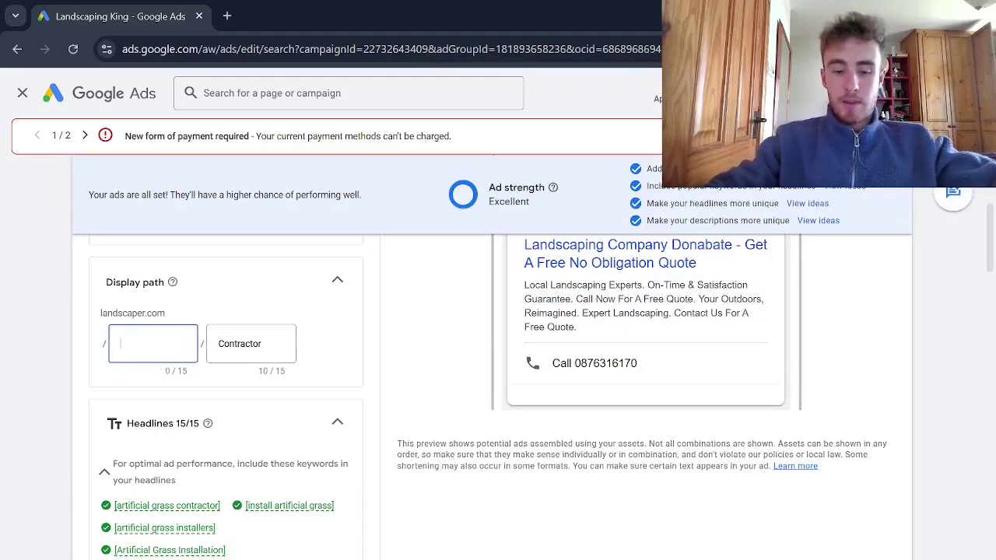
{"action": "type", "text": "Art"}
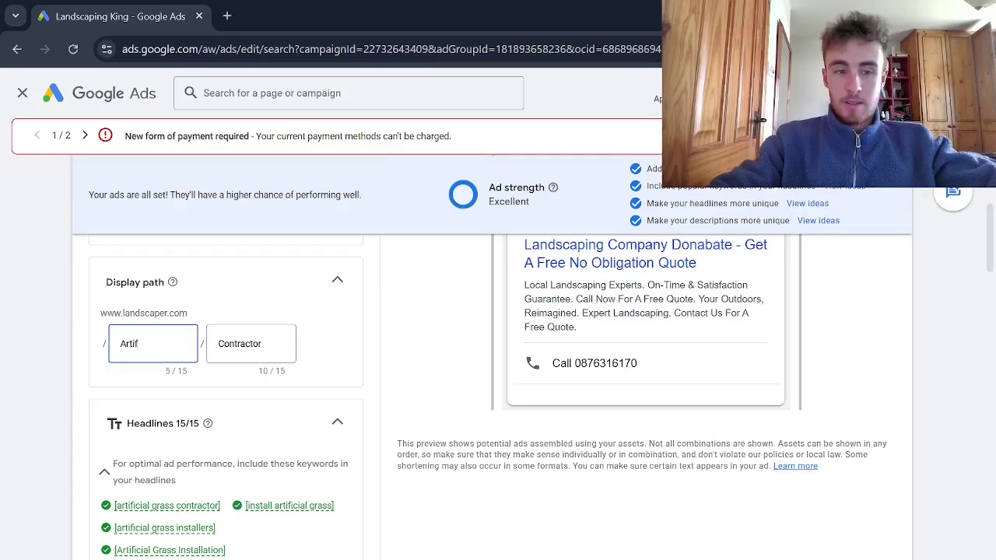
{"action": "type", "text": "if"}
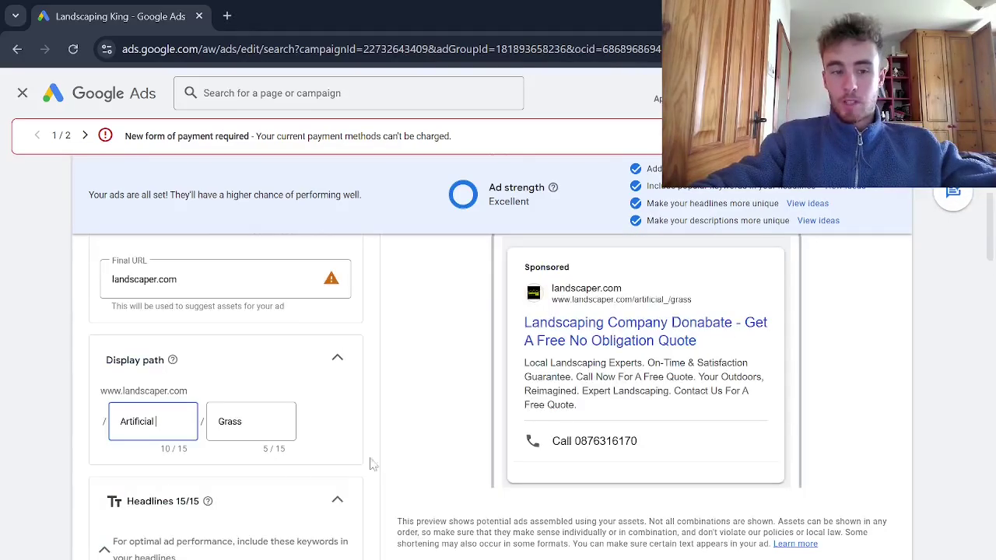
- Set the default text of the keyword insertion in the "No.1" headline to "Artificial Grass Installation"
{"action": "scroll", "coordinate": [288, 474], "scroll_direction": "down", "scroll_amount": 5}
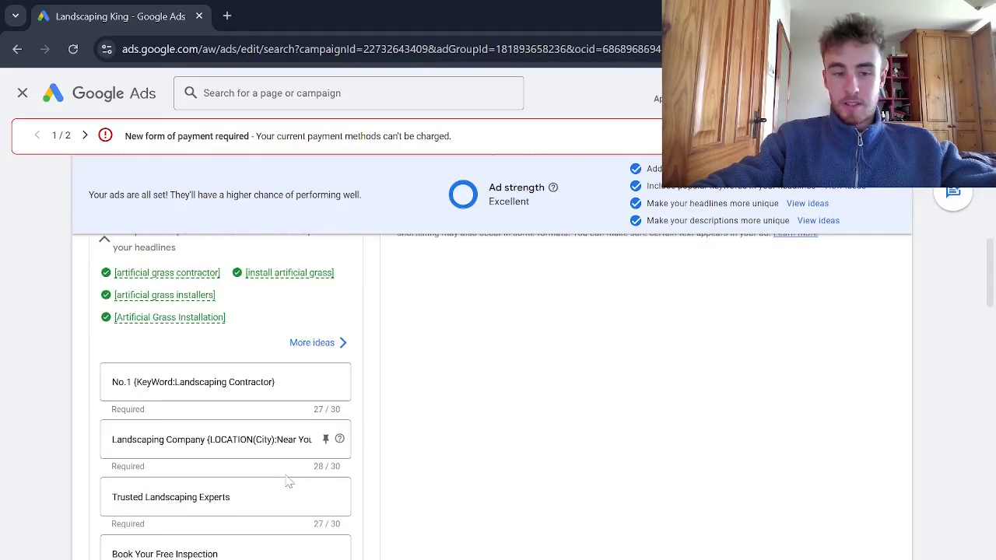
{"action": "left_click", "coordinate": [197, 392]}
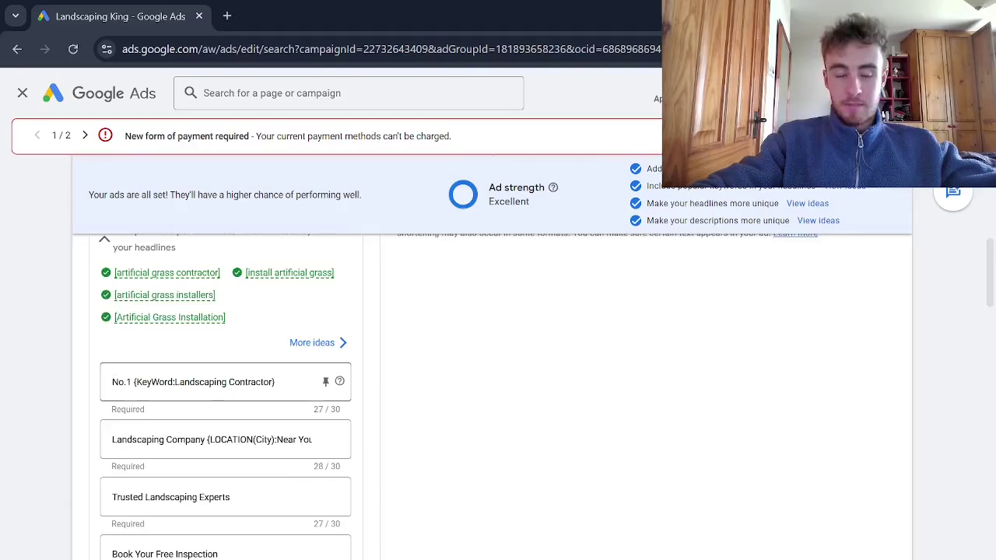
{"action": "left_click", "coordinate": [200, 382]}
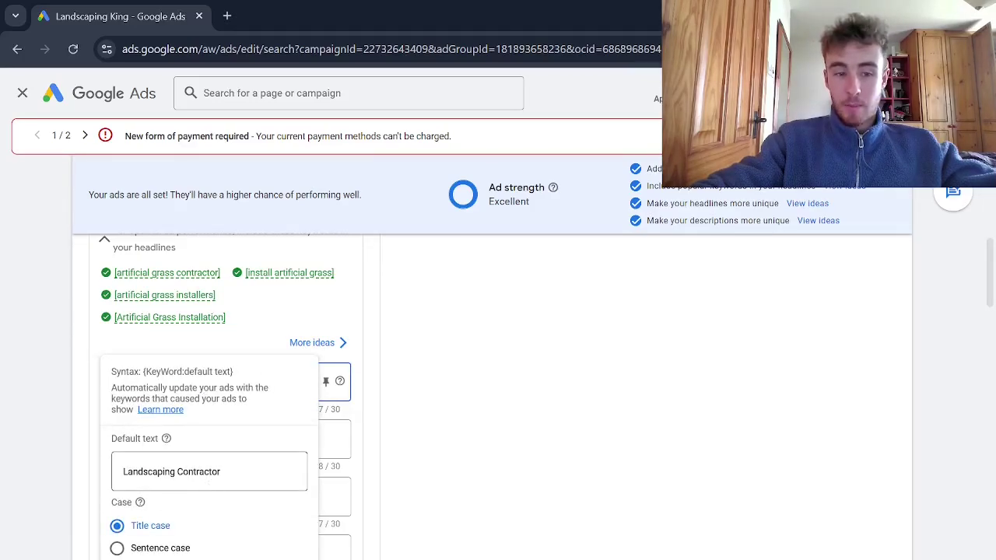
{"action": "left_click", "coordinate": [209, 476]}
{"action": "left_click_drag", "start_coordinate": [223, 471], "coordinate": [67, 479]}
{"action": "key", "text": "BackSpace"}
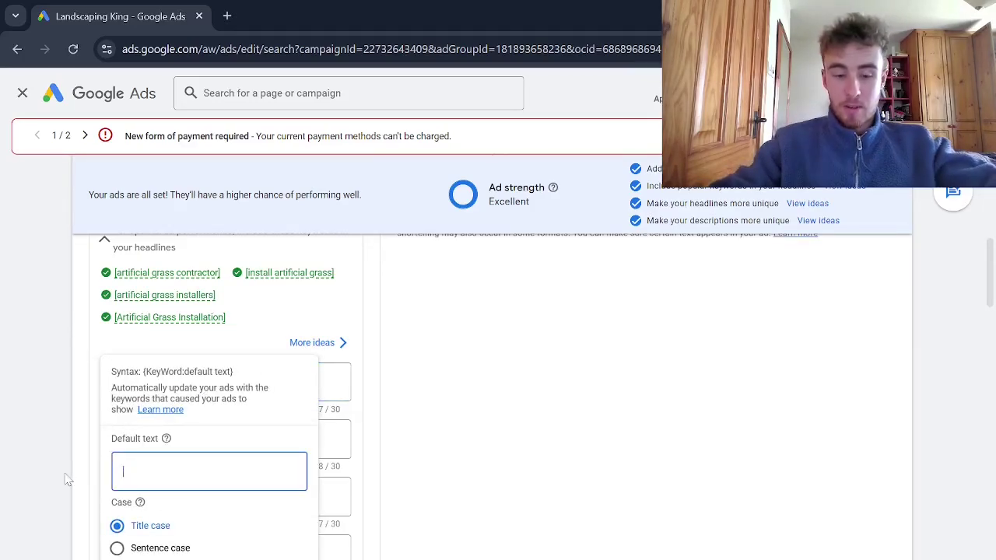
{"action": "type", "text": "A"}
{"action": "key", "text": "BackSpace"}
{"action": "type", "text": "Artificial Grass Installation"}
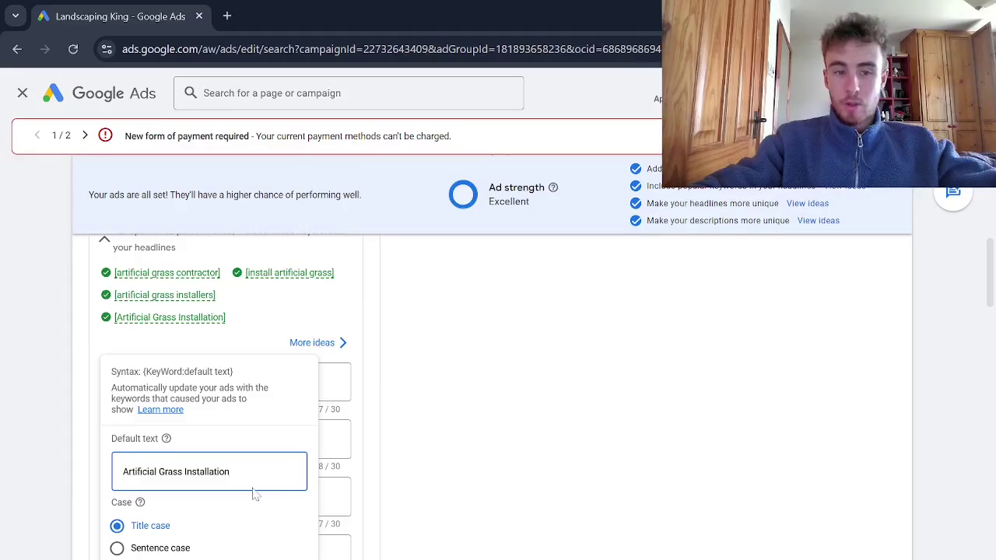
{"action": "key", "text": "Return"}
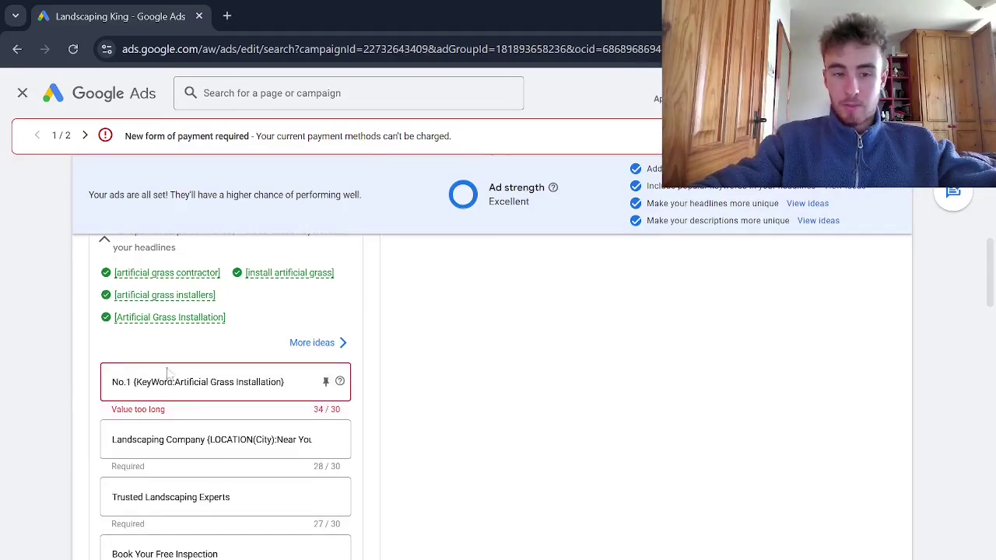
- Shorten the first headline to "{KeyWord:Artificial Grass Installation}" by removing "No.1", keeping the same default text
{"action": "left_click_drag", "start_coordinate": [134, 382], "coordinate": [85, 387]}
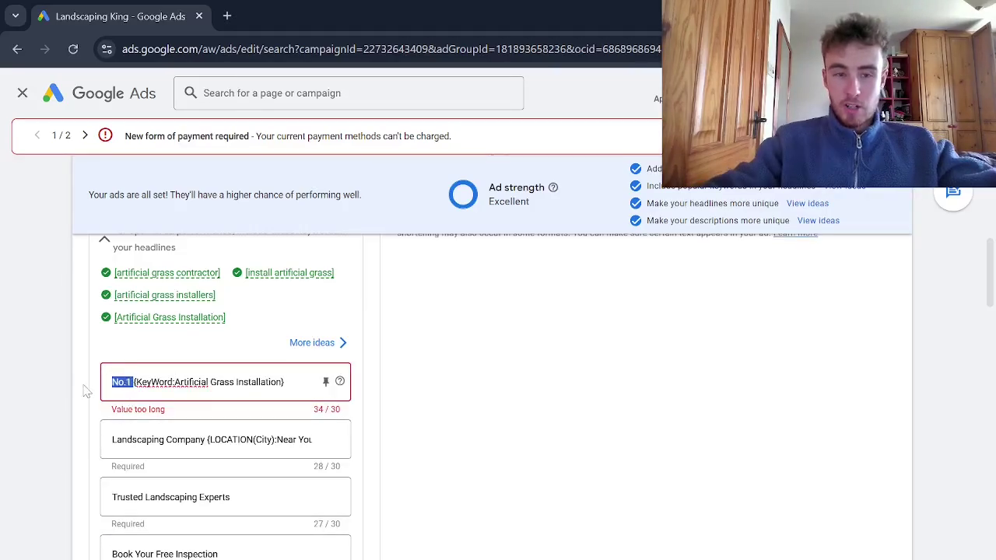
{"action": "key", "text": "BackSpace"}
{"action": "left_click", "coordinate": [232, 385]}
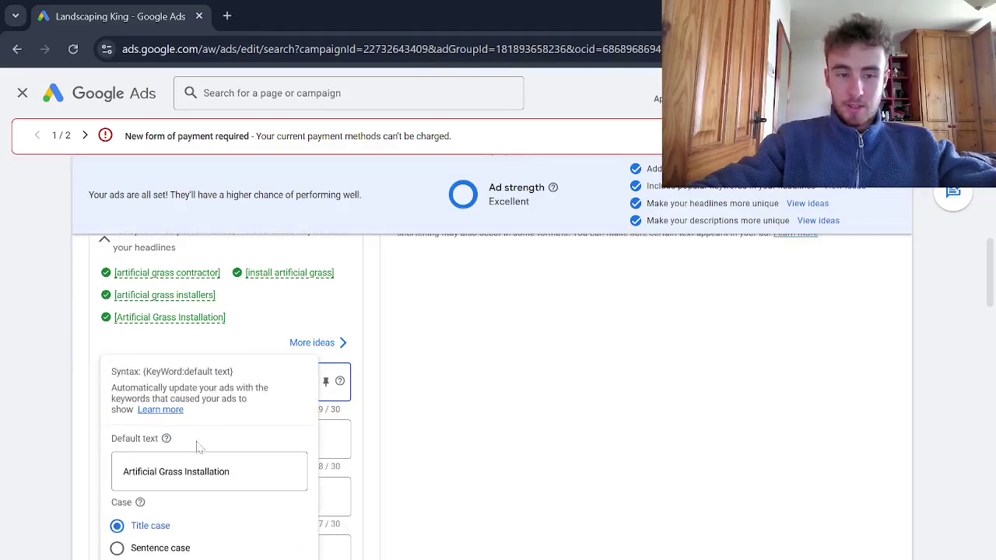
{"action": "left_click_drag", "start_coordinate": [225, 480], "coordinate": [89, 478]}
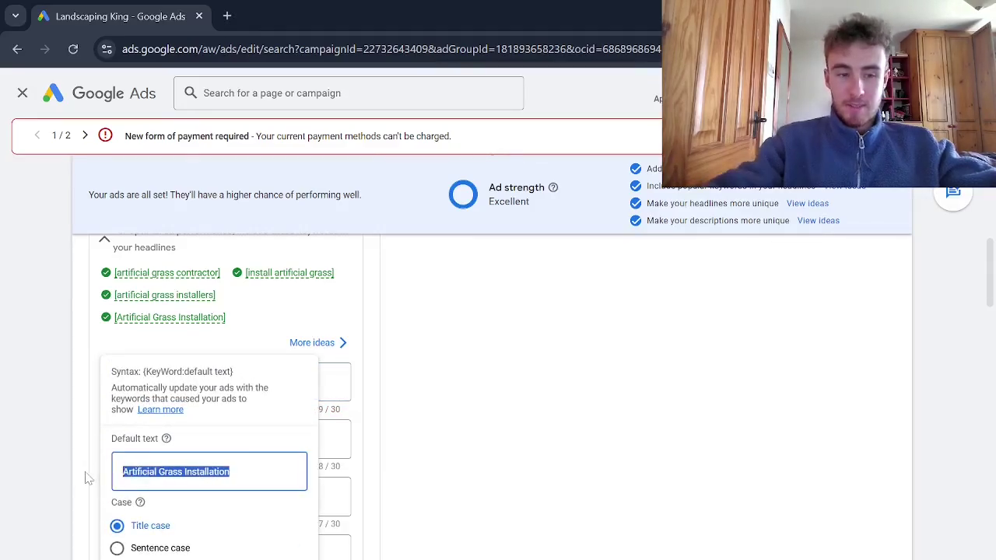
{"action": "left_click_drag", "start_coordinate": [234, 476], "coordinate": [93, 476]}
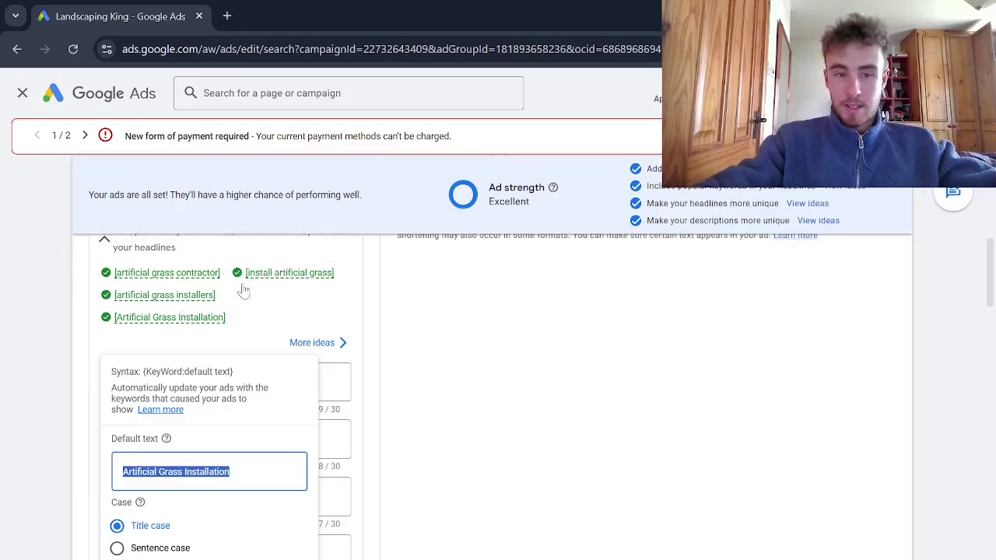
{"action": "key", "text": "Return"}
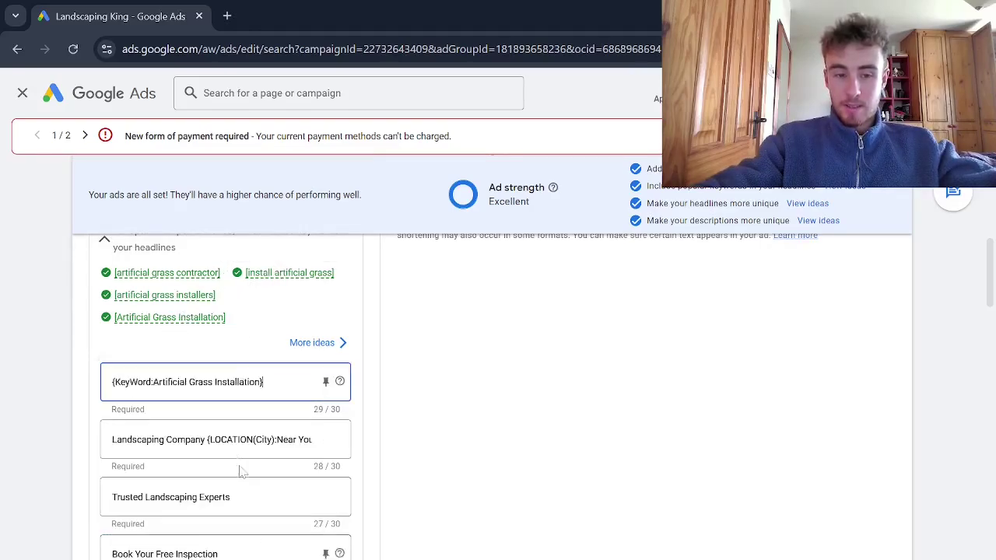
- Change the second headline to "Artificial Grass {LOCATION(City):Near You}" and the third headline to "Artificial Grass Installation"
{"action": "left_click_drag", "start_coordinate": [206, 440], "coordinate": [134, 440]}
{"action": "key", "text": "BackSpace"}
{"action": "key", "text": "BackSpace"}
{"action": "key", "text": "BackSpace"}
{"action": "key", "text": "BackSpace"}
{"action": "key", "text": "BackSpace"}
{"action": "key", "text": "BackSpace"}
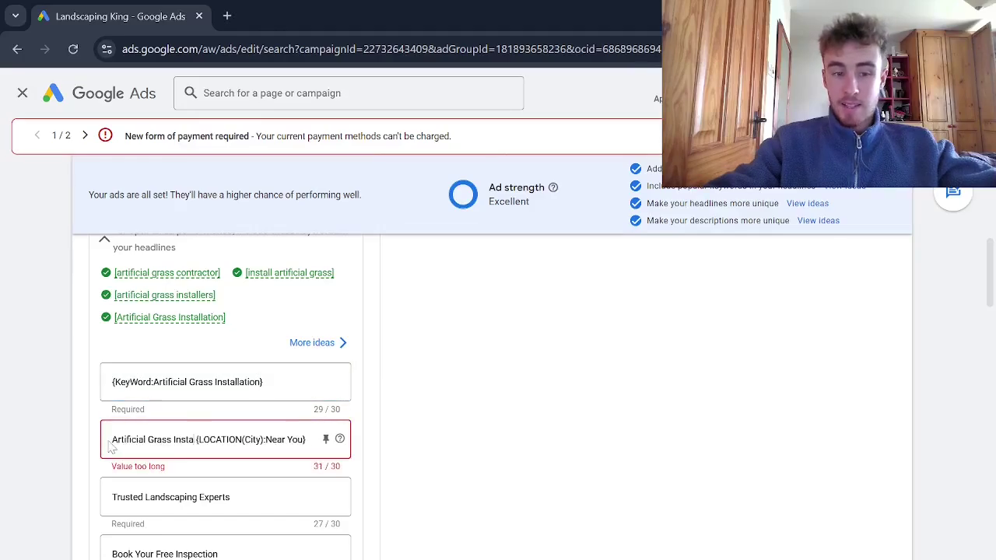
{"action": "key", "text": "BackSpace"}
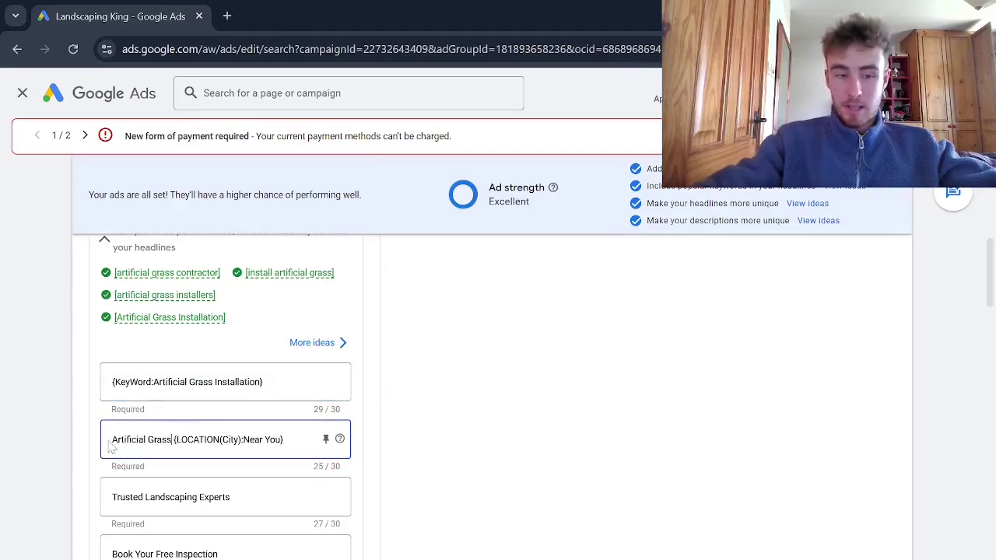
{"action": "left_click_drag", "start_coordinate": [231, 497], "coordinate": [145, 497]}
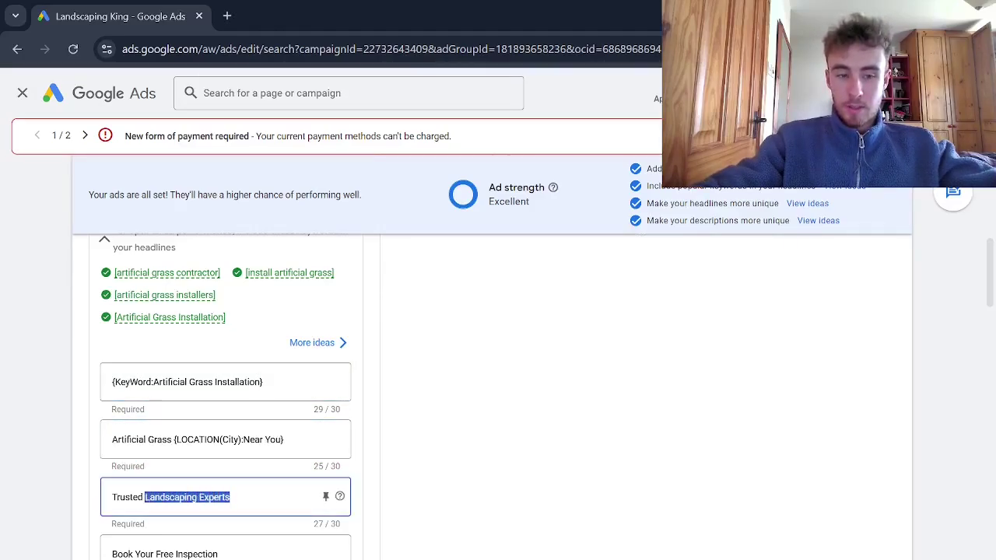
{"action": "key", "text": "ctrl+v"}
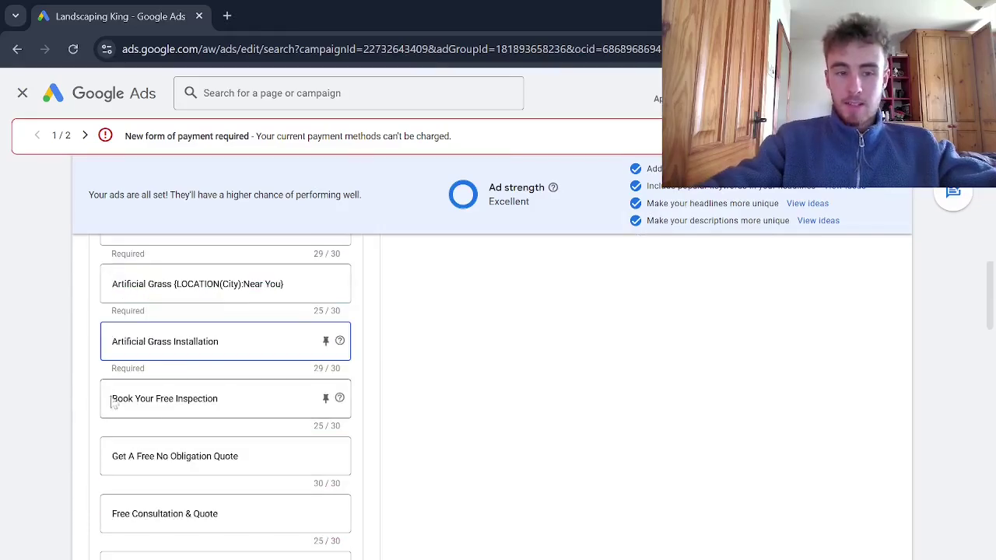
- Review the headlines from "Book Your Free Inspection" to "Affordable Landscaping Service" for wording that does not fit artificial grass
{"action": "left_click", "coordinate": [178, 456]}
{"action": "scroll", "coordinate": [195, 409], "scroll_direction": "down", "scroll_amount": 1}
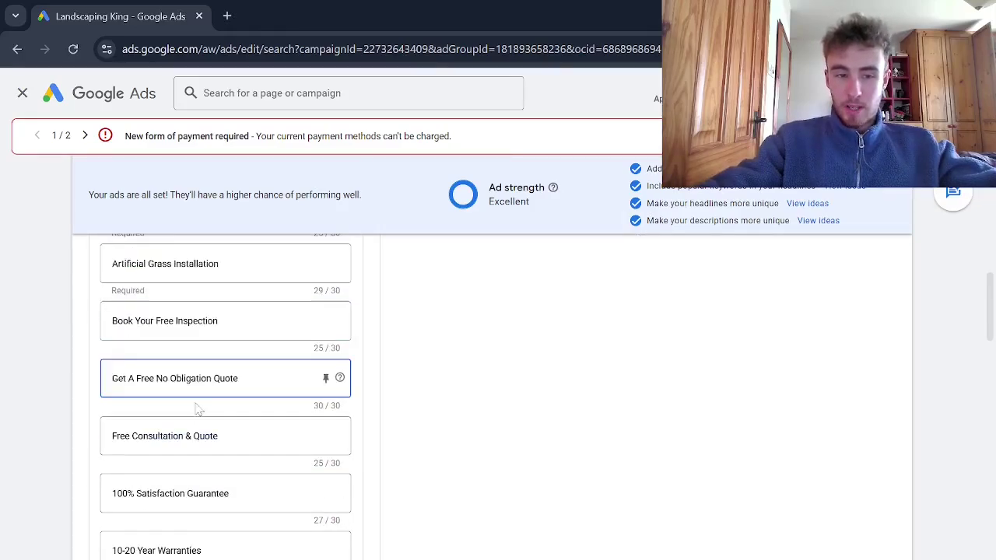
{"action": "left_click", "coordinate": [201, 436]}
{"action": "left_click", "coordinate": [212, 502]}
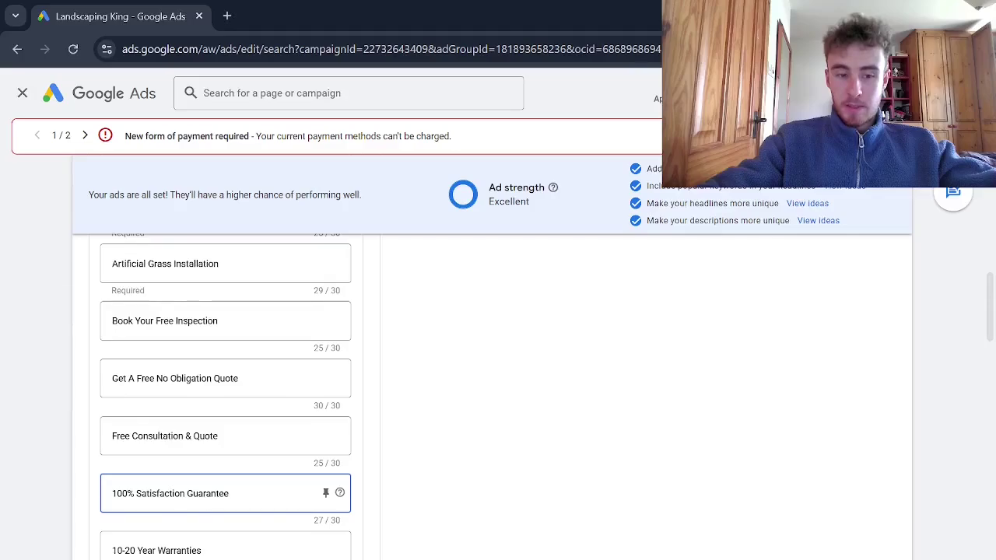
{"action": "scroll", "coordinate": [205, 498], "scroll_direction": "down", "scroll_amount": 1}
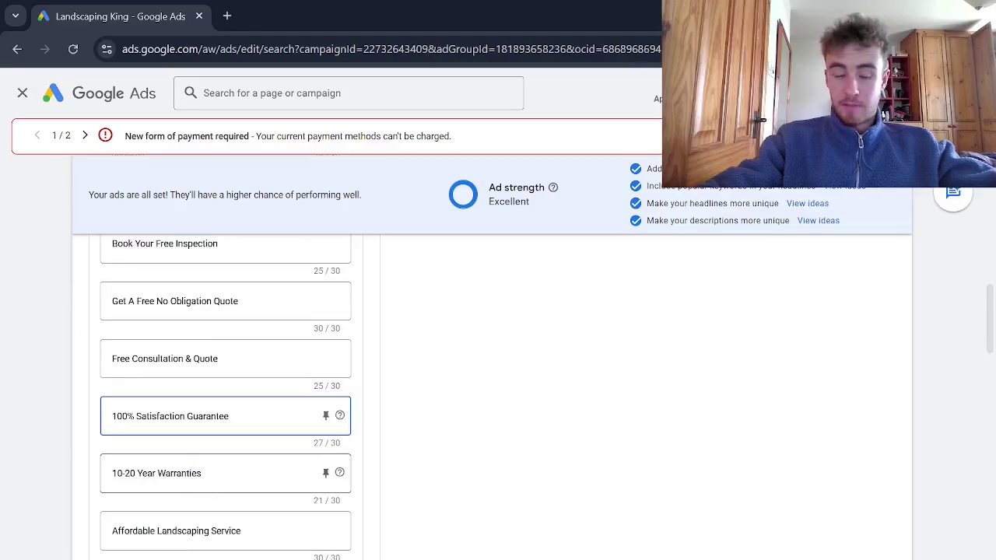
{"action": "left_click", "coordinate": [210, 483]}
{"action": "left_click", "coordinate": [210, 531]}
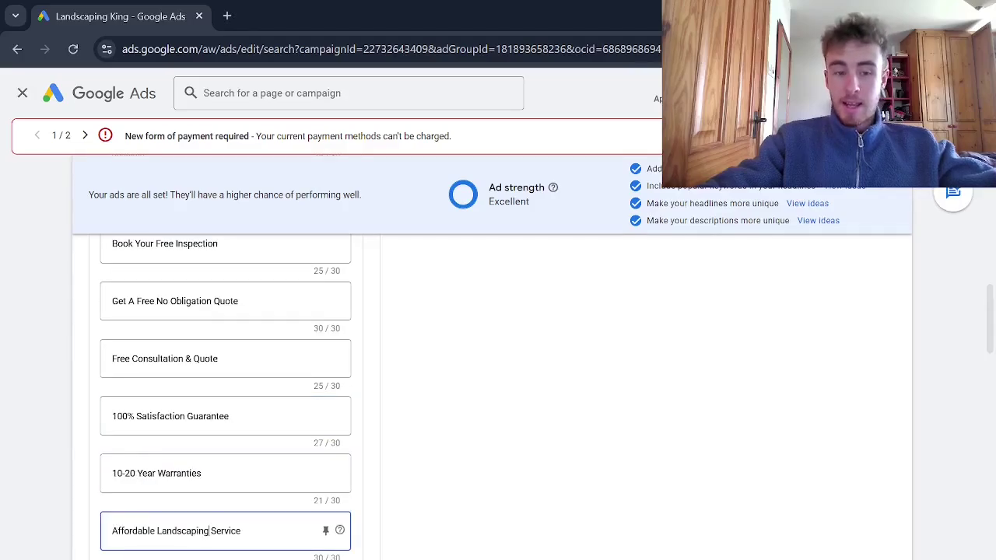
{"action": "scroll", "coordinate": [208, 395], "scroll_direction": "down", "scroll_amount": 2}
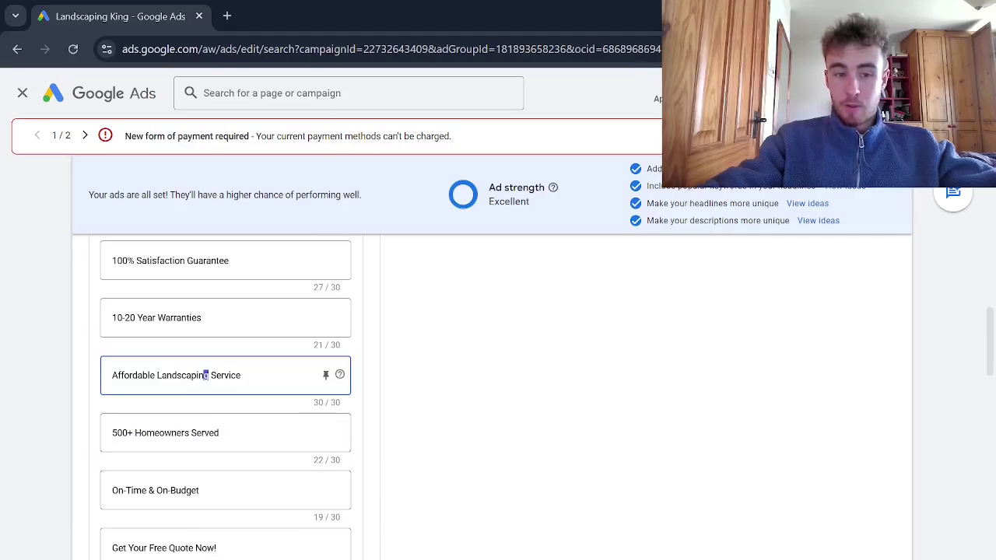
- Check the suggested headline keywords, and replace the "Affordable Landscaping Service" headline with "#1 Artificial Grass Installers"
{"action": "left_click_drag", "start_coordinate": [210, 375], "coordinate": [166, 375]}
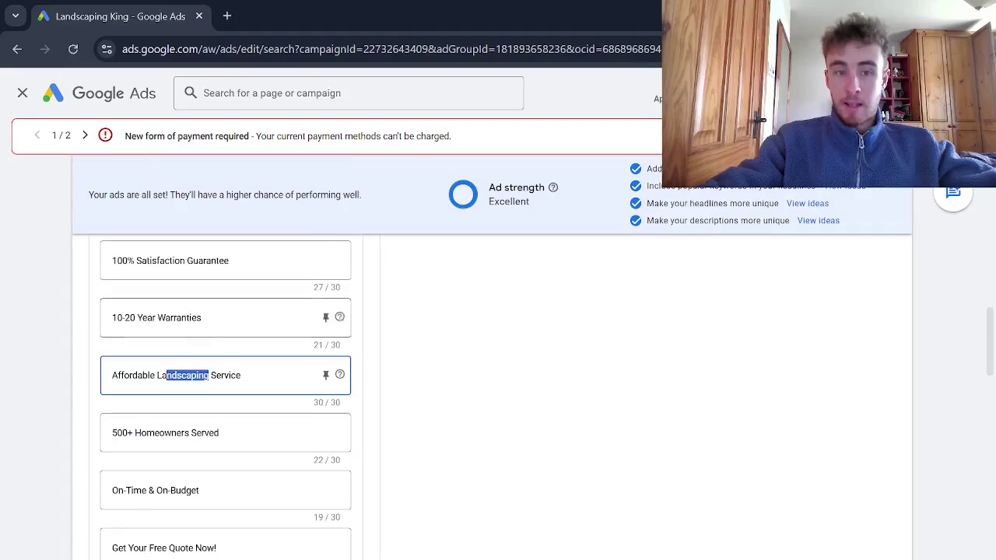
{"action": "scroll", "coordinate": [989, 382], "scroll_direction": "up", "scroll_amount": 1}
{"action": "left_click_drag", "start_coordinate": [988, 345], "coordinate": [990, 269]}
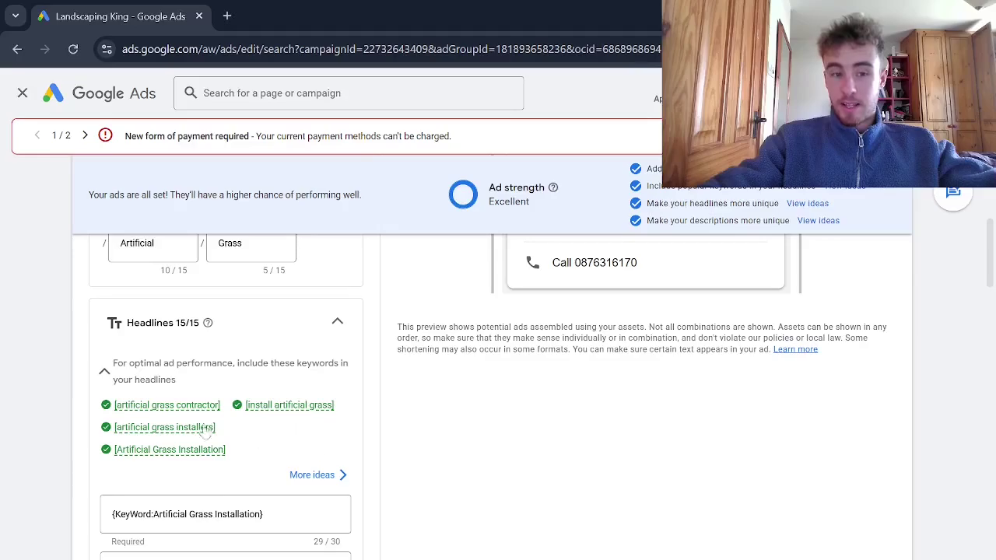
{"action": "mouse_move", "coordinate": [287, 410]}
{"action": "scroll", "coordinate": [287, 410], "scroll_direction": "down", "scroll_amount": 1}
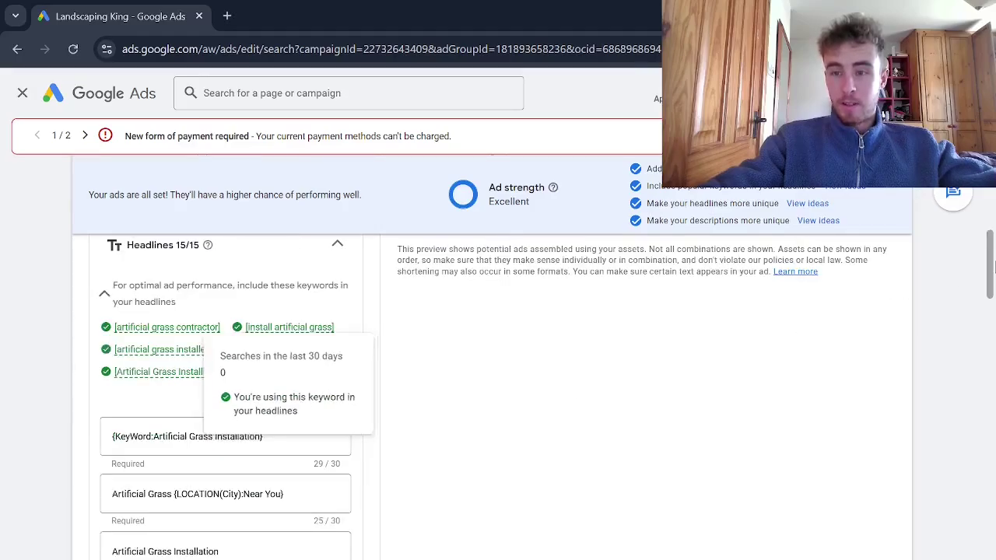
{"action": "left_click_drag", "start_coordinate": [990, 265], "coordinate": [993, 343]}
{"action": "scroll", "coordinate": [503, 458], "scroll_direction": "down", "scroll_amount": 5}
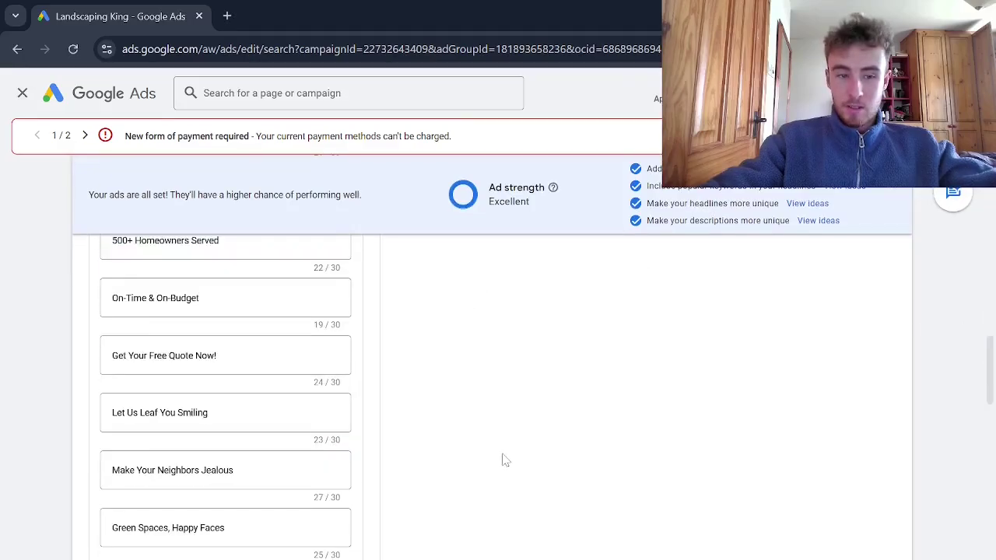
{"action": "scroll", "coordinate": [503, 459], "scroll_direction": "up", "scroll_amount": 5}
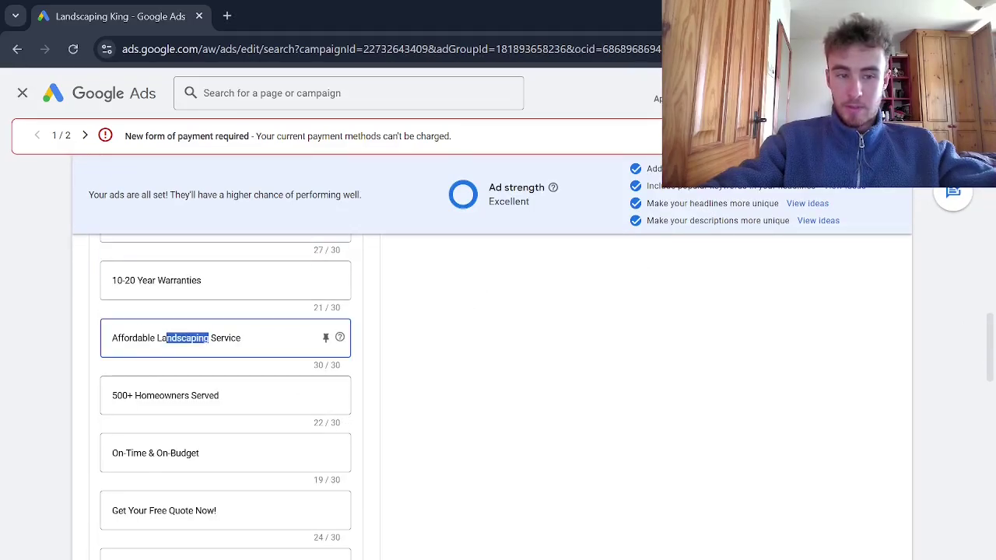
{"action": "left_click", "coordinate": [191, 338]}
{"action": "left_click_drag", "start_coordinate": [161, 338], "coordinate": [241, 338]}
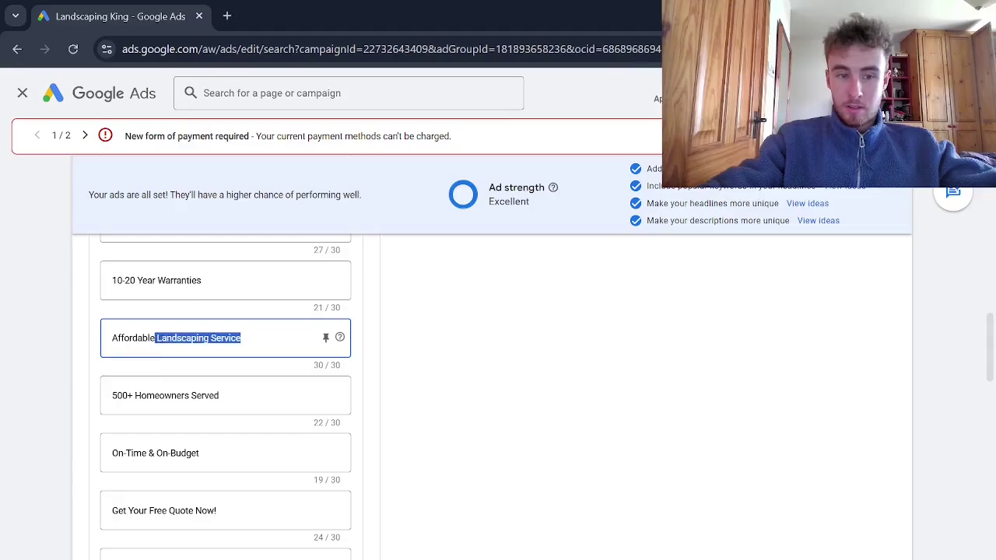
{"action": "left_click_drag", "start_coordinate": [155, 339], "coordinate": [162, 340]}
{"action": "key", "text": "BackSpace"}
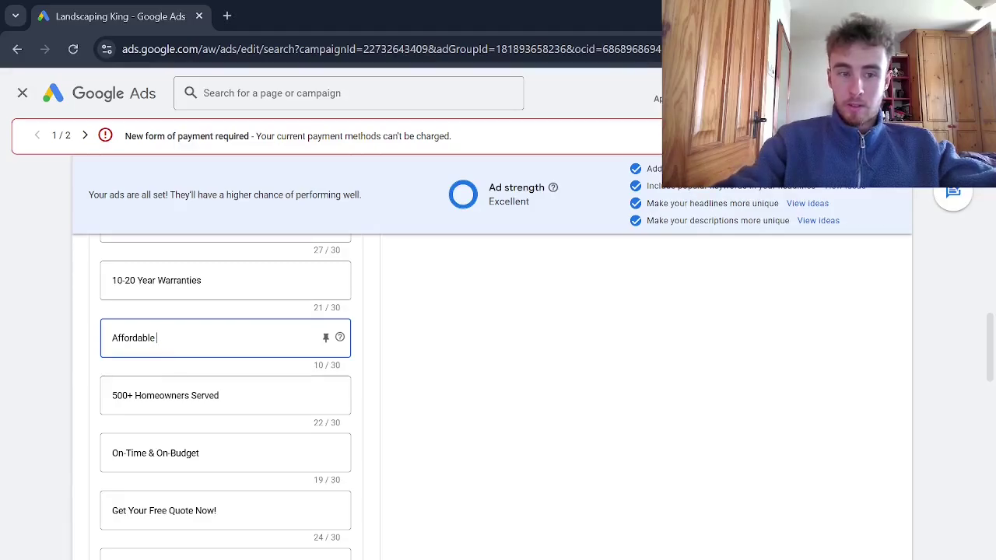
{"action": "key", "text": "ctrl+v"}
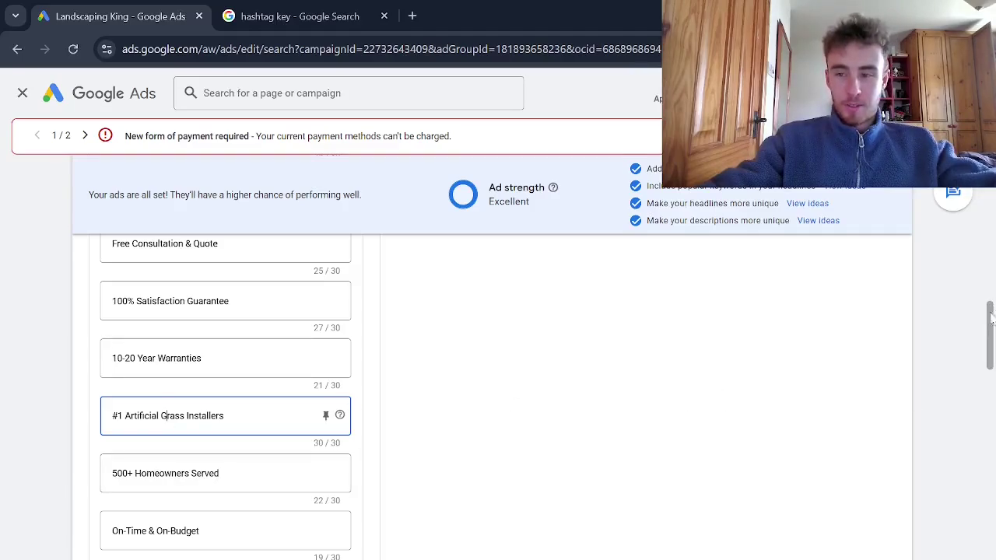
- Review the remaining headlines and the four descriptions for mentions of landscaping that need rewording
{"action": "scroll", "coordinate": [216, 335], "scroll_direction": "down", "scroll_amount": 1}
{"action": "scroll", "coordinate": [215, 335], "scroll_direction": "down", "scroll_amount": 3}
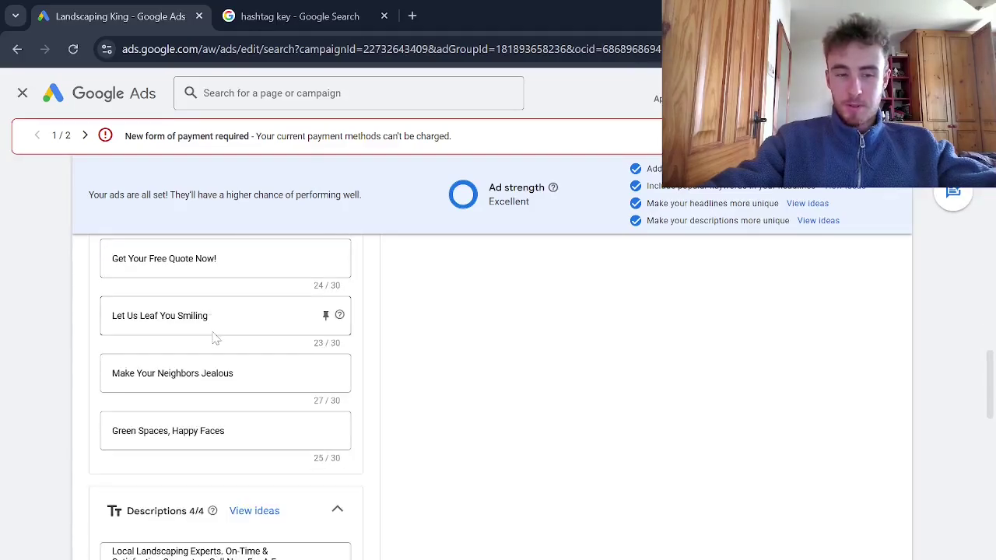
{"action": "scroll", "coordinate": [210, 338], "scroll_direction": "down", "scroll_amount": 1}
{"action": "scroll", "coordinate": [211, 342], "scroll_direction": "down", "scroll_amount": 1}
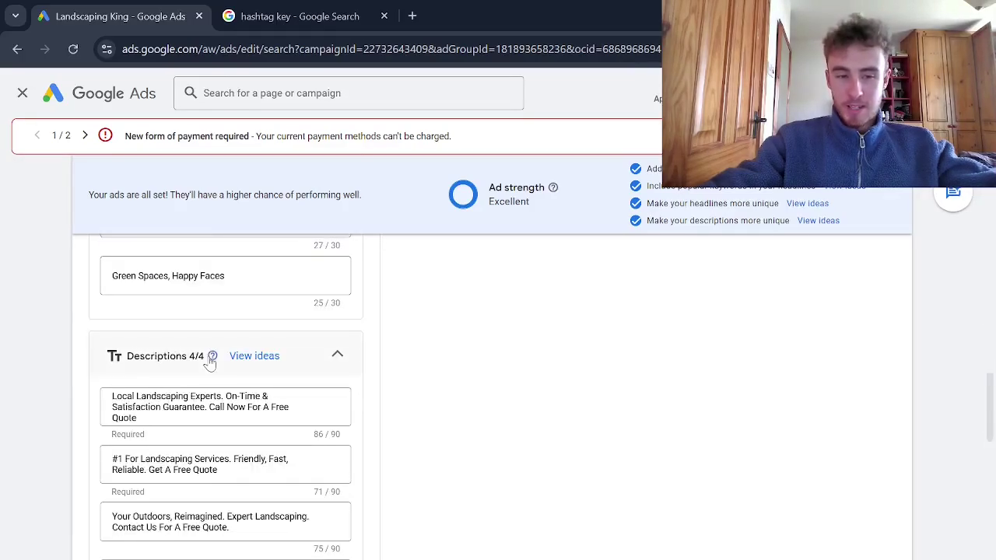
{"action": "mouse_move", "coordinate": [212, 358]}
{"action": "scroll", "coordinate": [210, 360], "scroll_direction": "up", "scroll_amount": 5}
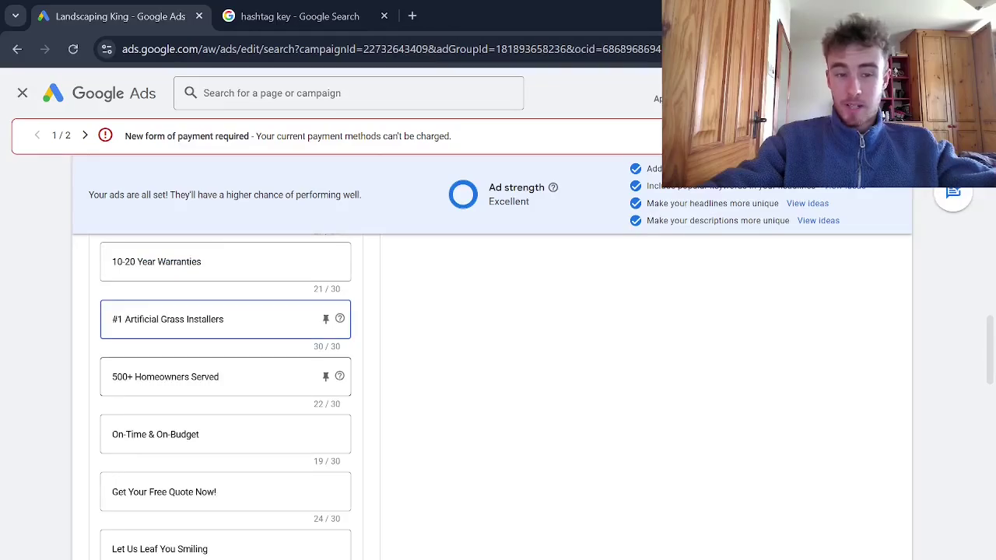
{"action": "scroll", "coordinate": [198, 378], "scroll_direction": "down", "scroll_amount": 1}
{"action": "scroll", "coordinate": [198, 378], "scroll_direction": "up", "scroll_amount": 2}
{"action": "scroll", "coordinate": [197, 378], "scroll_direction": "down", "scroll_amount": 6}
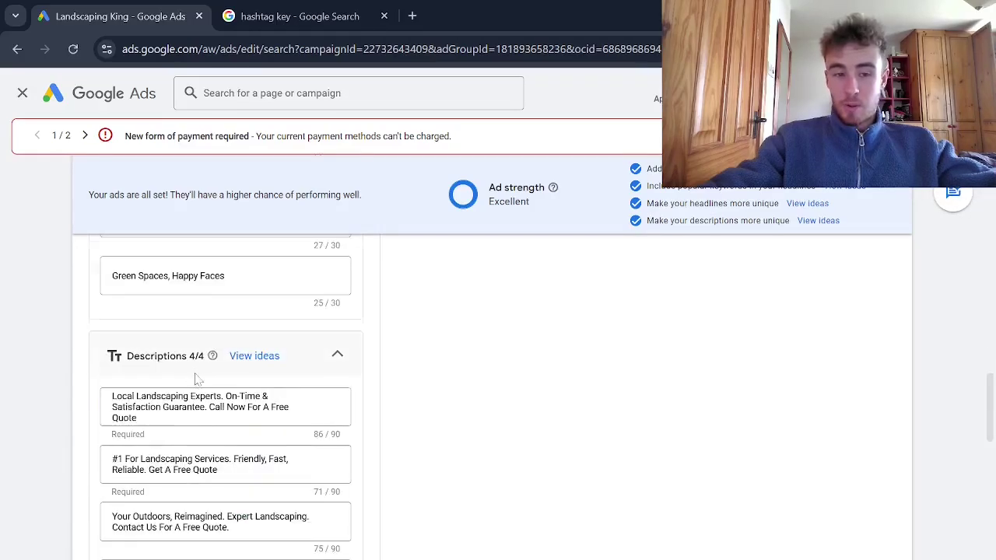
{"action": "scroll", "coordinate": [197, 378], "scroll_direction": "down", "scroll_amount": 1}
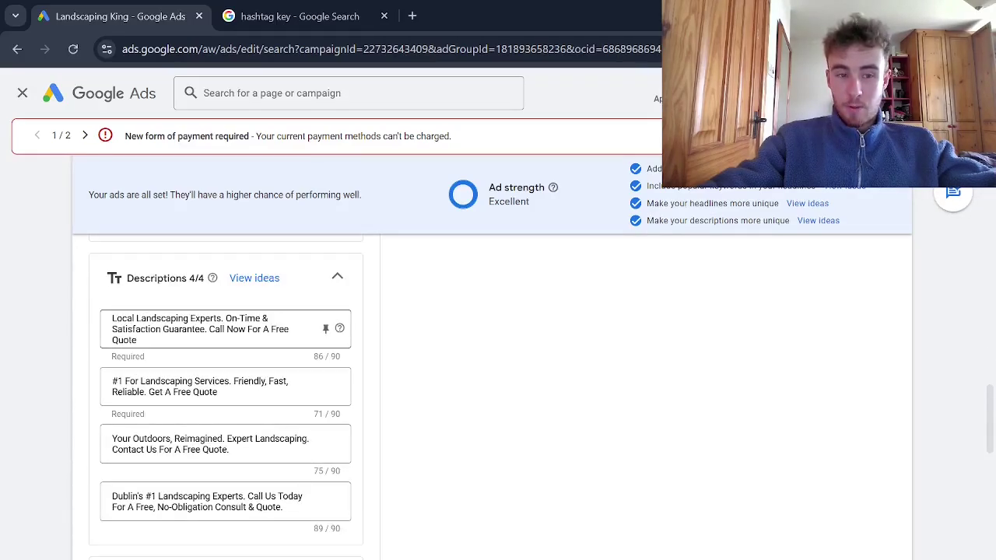
{"action": "left_click_drag", "start_coordinate": [188, 318], "coordinate": [136, 318]}
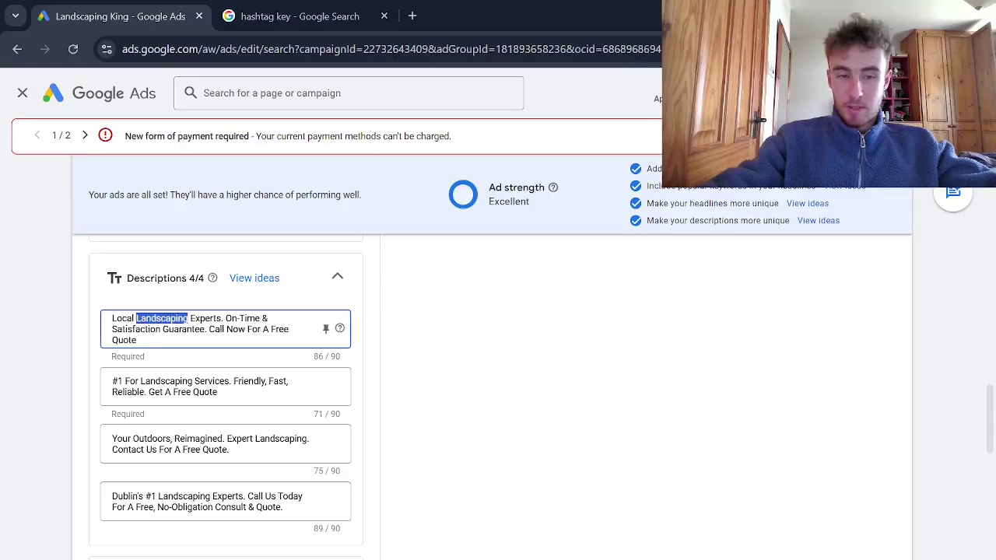
{"action": "double_click", "coordinate": [165, 382]}
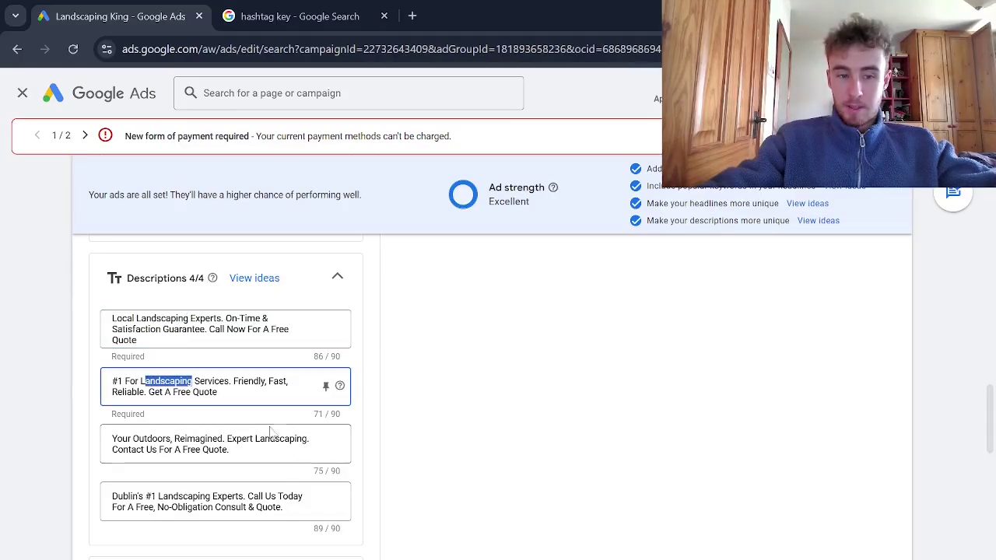
{"action": "left_click_drag", "start_coordinate": [304, 439], "coordinate": [270, 439]}
{"action": "left_click", "coordinate": [172, 497]}
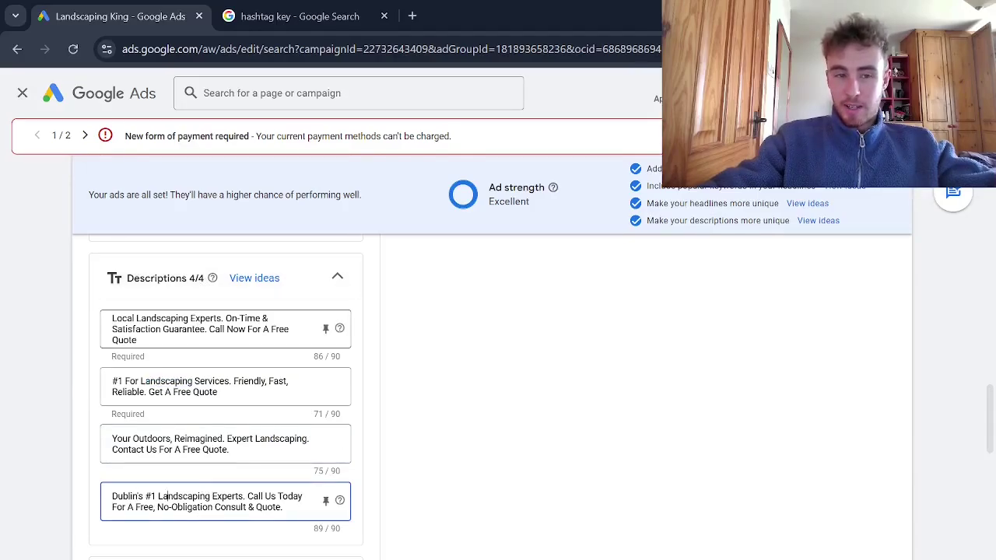
- Replace "Local Landscaping Experts" in the first description and "Landscaping Services" in the second with "Artificial Grass Installation"
{"action": "left_click_drag", "start_coordinate": [222, 318], "coordinate": [74, 328]}
{"action": "key", "text": "BackSpace"}
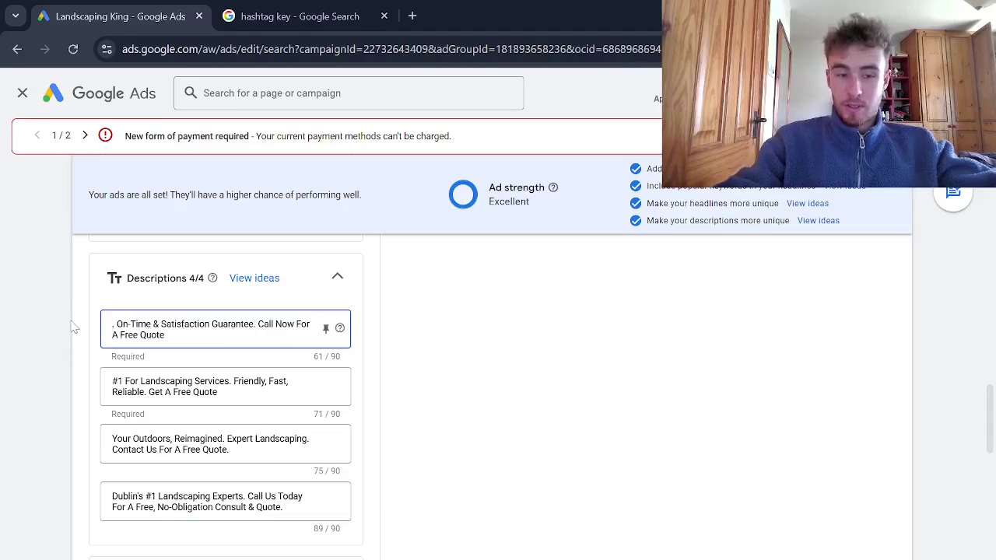
{"action": "type", "text": "Artificial Grass Installation"}
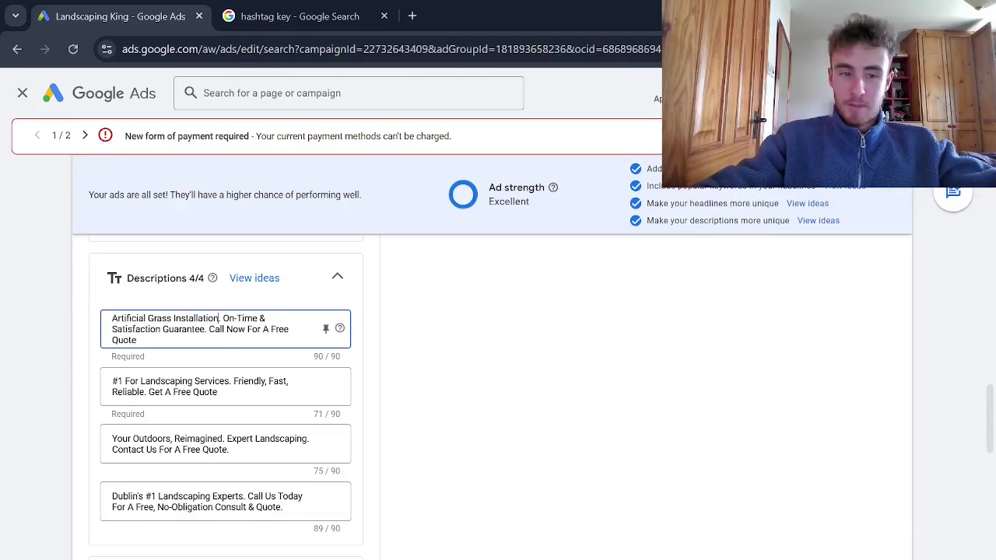
{"action": "left_click_drag", "start_coordinate": [208, 319], "coordinate": [97, 324]}
{"action": "key", "text": "ctrl+c"}
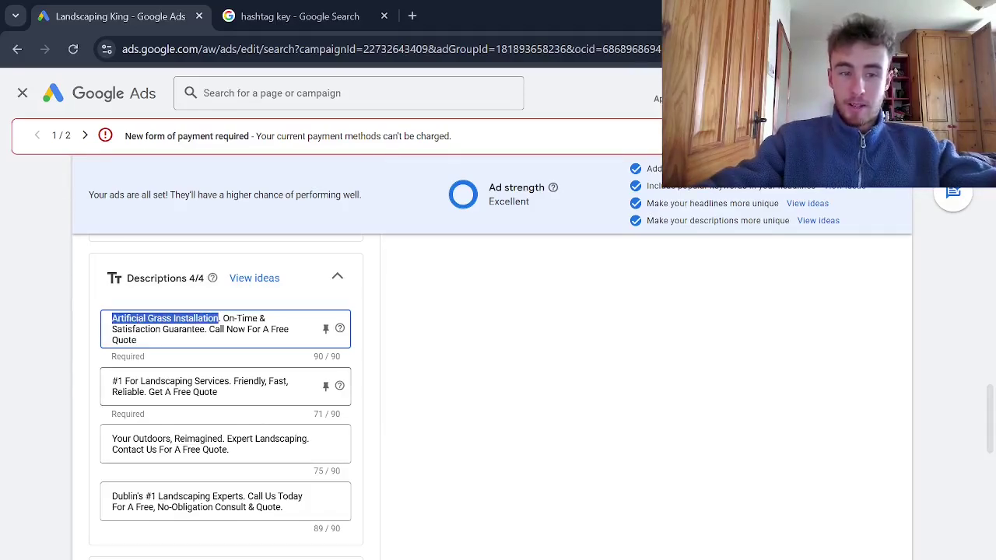
{"action": "left_click_drag", "start_coordinate": [230, 382], "coordinate": [141, 381]}
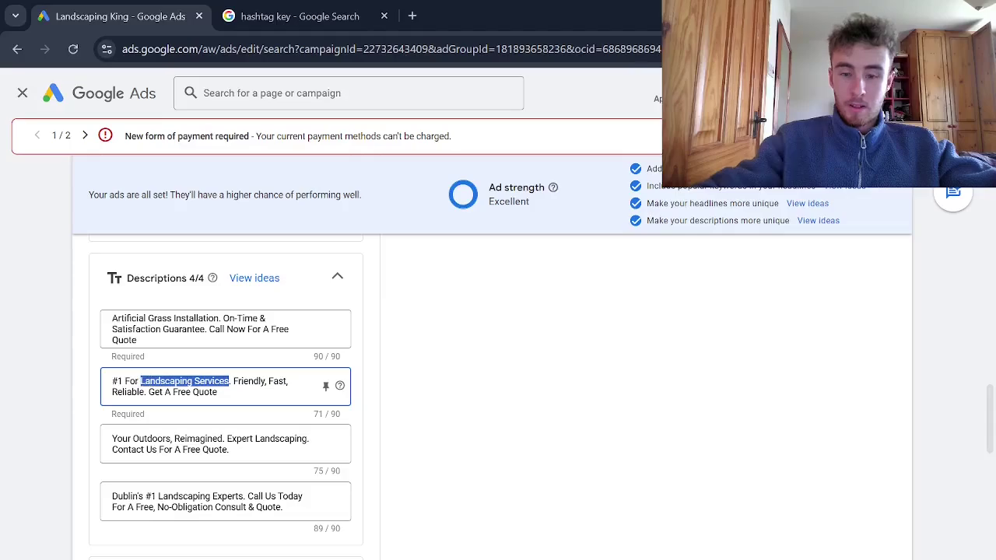
{"action": "key", "text": "ctrl+v"}
- In the third description, replace "Landscaping" with "Artificial Grass Installation" and shorten "Contact Us" to "Contact"
{"action": "left_click_drag", "start_coordinate": [308, 439], "coordinate": [254, 439]}
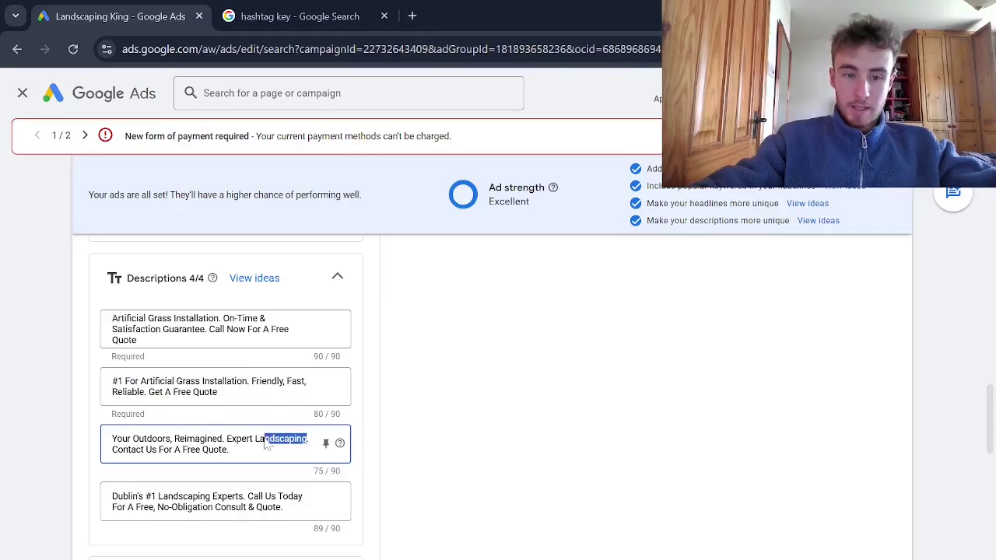
{"action": "key", "text": "ctrl+v"}
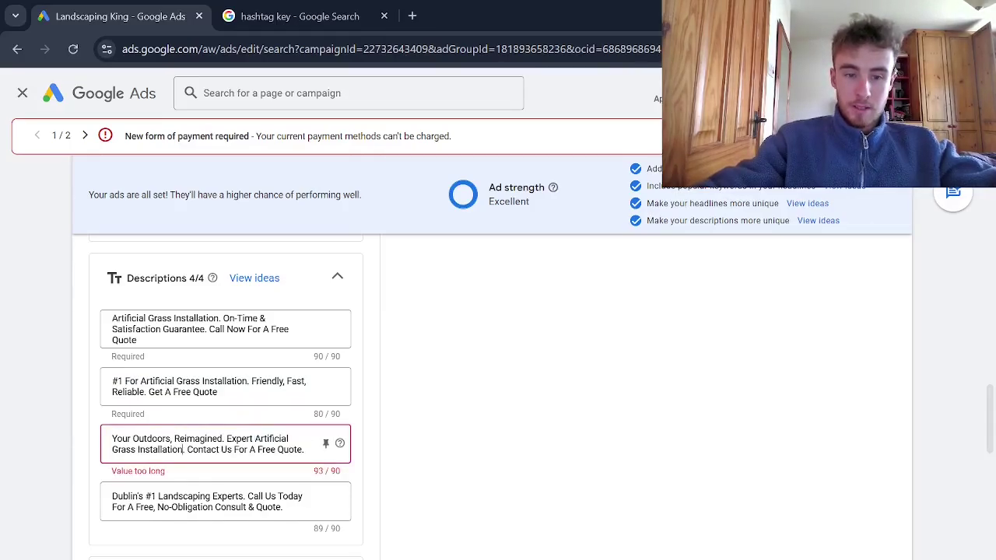
{"action": "left_click", "coordinate": [237, 450]}
{"action": "key", "text": "BackSpace"}
{"action": "key", "text": "BackSpace"}
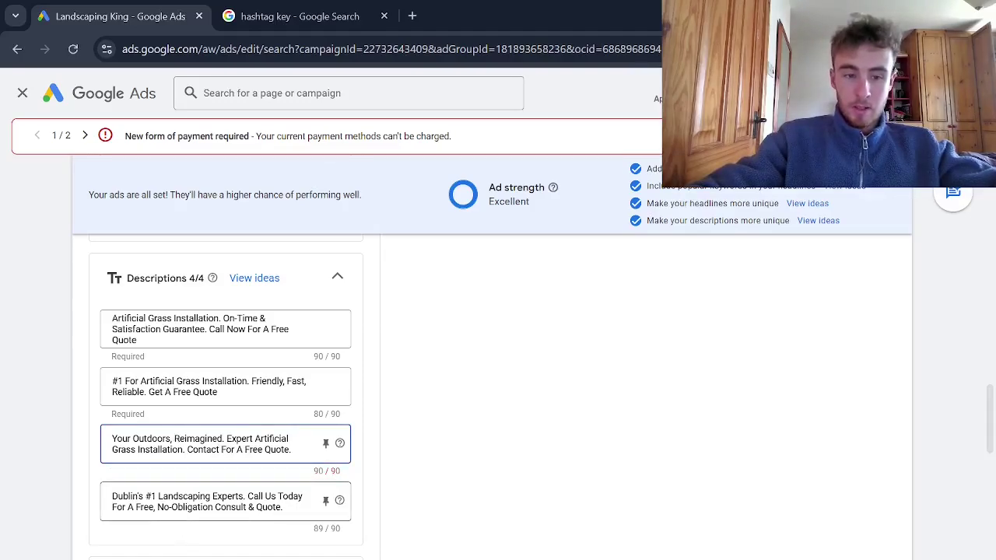
- Replace "Landscaping" with "Artificial Grass" in the fourth description so it starts "Dublin's #1 Artificial Grass Experts"
{"action": "left_click", "coordinate": [211, 496]}
{"action": "left_click_drag", "start_coordinate": [211, 497], "coordinate": [158, 497]}
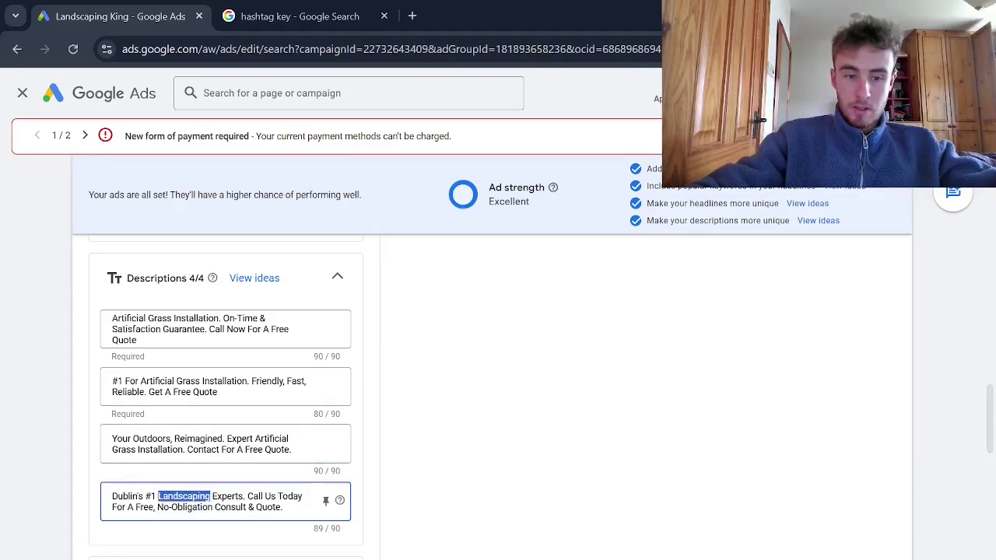
{"action": "key", "text": "ctrl+v"}
{"action": "key", "text": "BackSpace"}
{"action": "key", "text": "BackSpace"}
{"action": "key", "text": "BackSpace"}
{"action": "key", "text": "BackSpace"}
{"action": "key", "text": "BackSpace"}
{"action": "key", "text": "BackSpace"}
{"action": "key", "text": "BackSpace"}
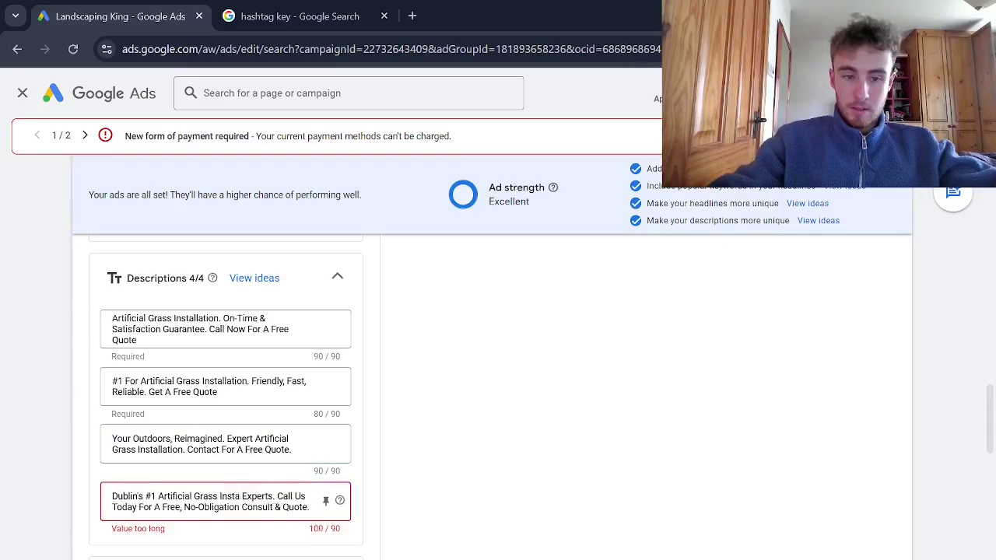
{"action": "key", "text": "BackSpace"}
{"action": "key", "text": "BackSpace"}
{"action": "key", "text": "BackSpace"}
{"action": "key", "text": "BackSpace"}
{"action": "key", "text": "BackSpace"}
{"action": "key", "text": "BackSpace"}
- Remove "Free," from the fourth description so it ends "Call Us Today For A No-Obligation Consult & Quote."
{"action": "left_click_drag", "start_coordinate": [155, 507], "coordinate": [136, 507]}
{"action": "key", "text": "BackSpace"}
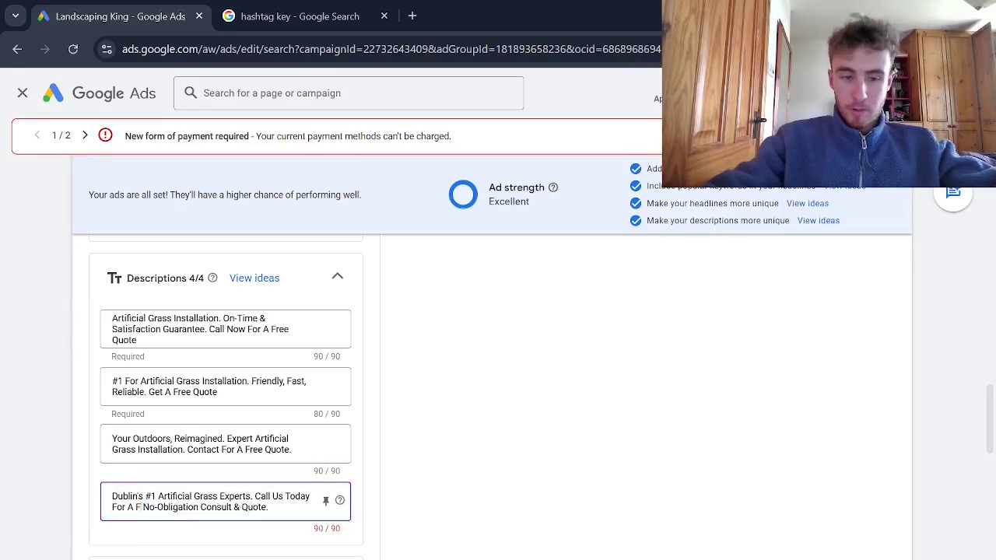
{"action": "key", "text": "BackSpace"}
{"action": "key", "text": "BackSpace"}
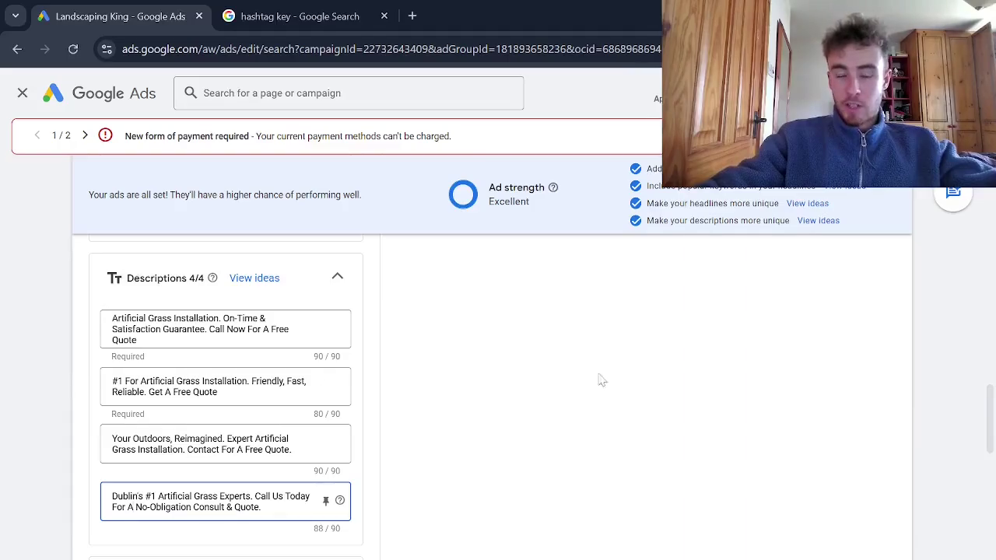
- Save the edited ad and look over the ads table of the Artificial Grass Installation ad group
{"action": "left_click_drag", "start_coordinate": [990, 420], "coordinate": [992, 549]}
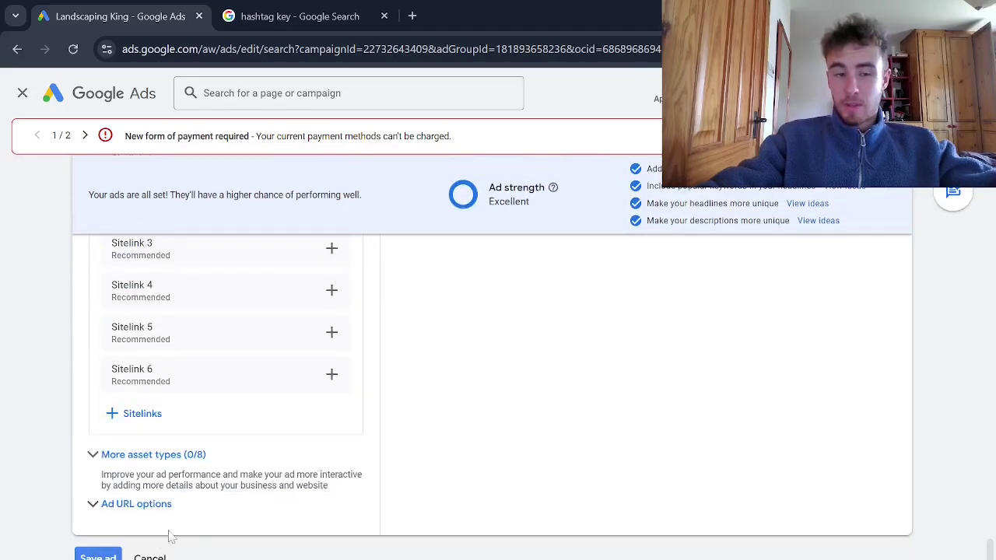
{"action": "left_click", "coordinate": [109, 556]}
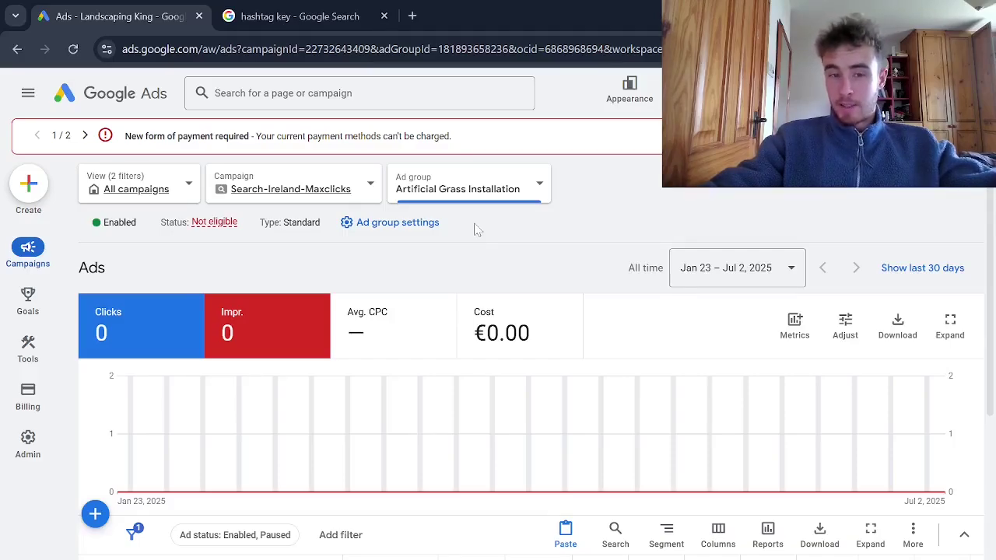
{"action": "scroll", "coordinate": [477, 229], "scroll_direction": "down", "scroll_amount": 4}
{"action": "scroll", "coordinate": [293, 367], "scroll_direction": "up", "scroll_amount": 2}
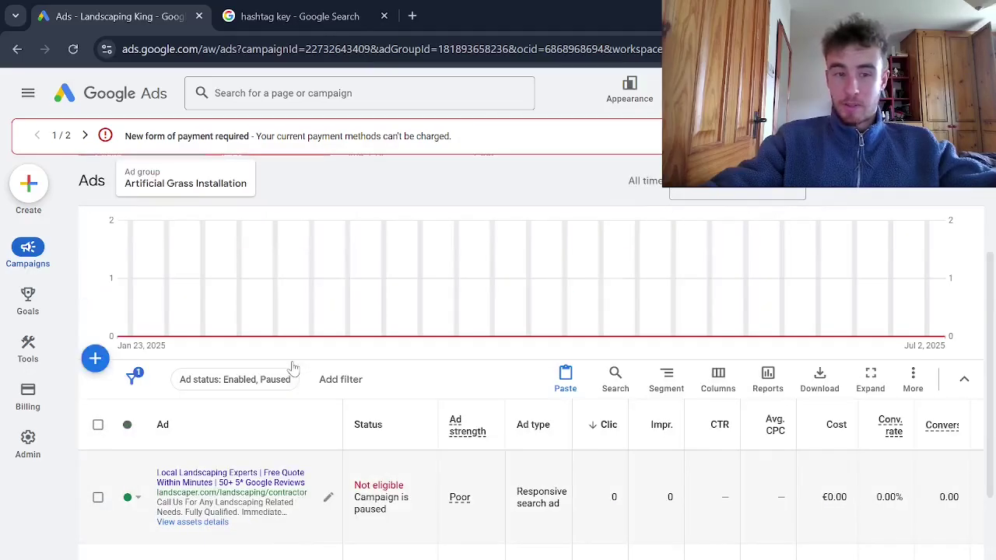
- List the ad groups of the Search-Ireland-Maxclicks campaign to review which other services need tailored ads
{"action": "scroll", "coordinate": [285, 364], "scroll_direction": "up", "scroll_amount": 2}
{"action": "left_click", "coordinate": [474, 189]}
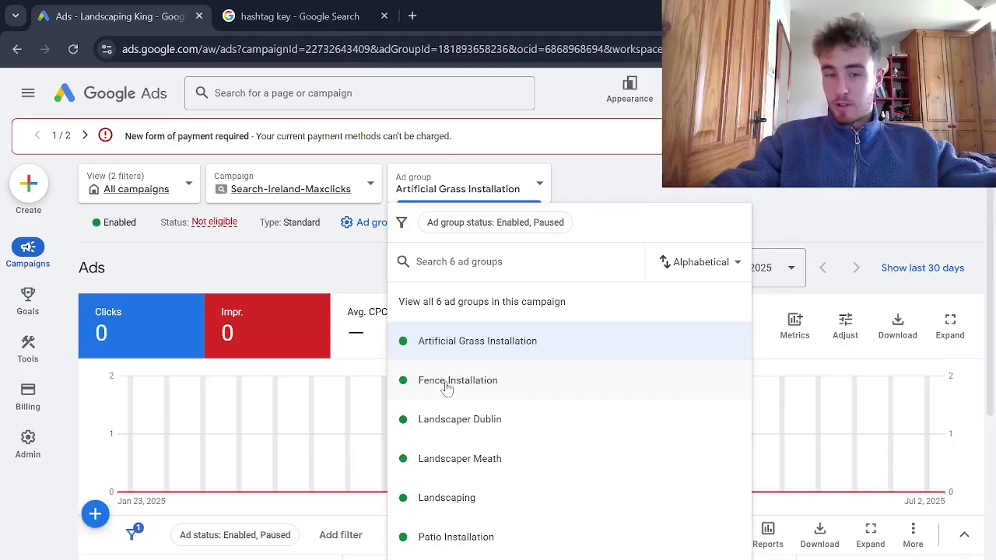
{"action": "scroll", "coordinate": [410, 356], "scroll_direction": "down", "scroll_amount": 3}
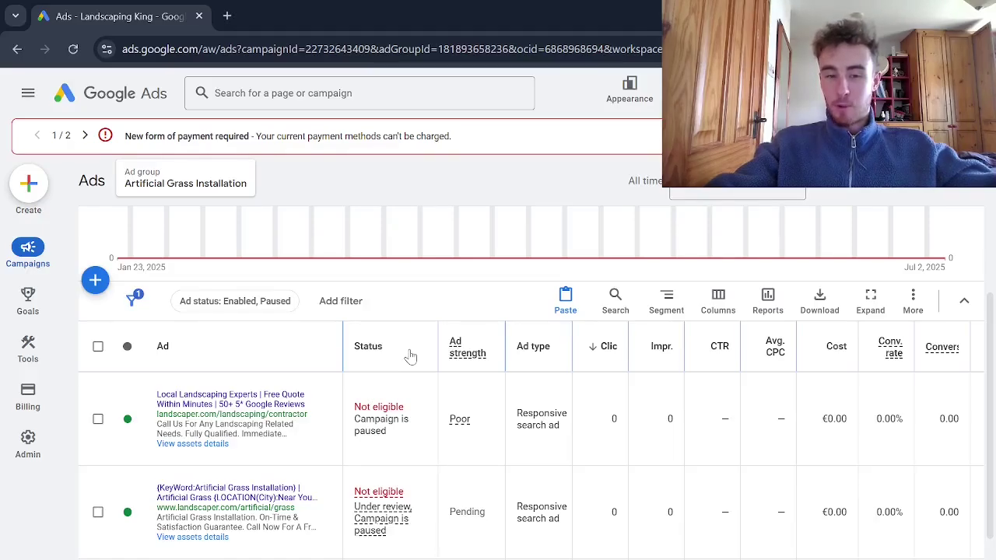
{"action": "scroll", "coordinate": [410, 357], "scroll_direction": "up", "scroll_amount": 3}
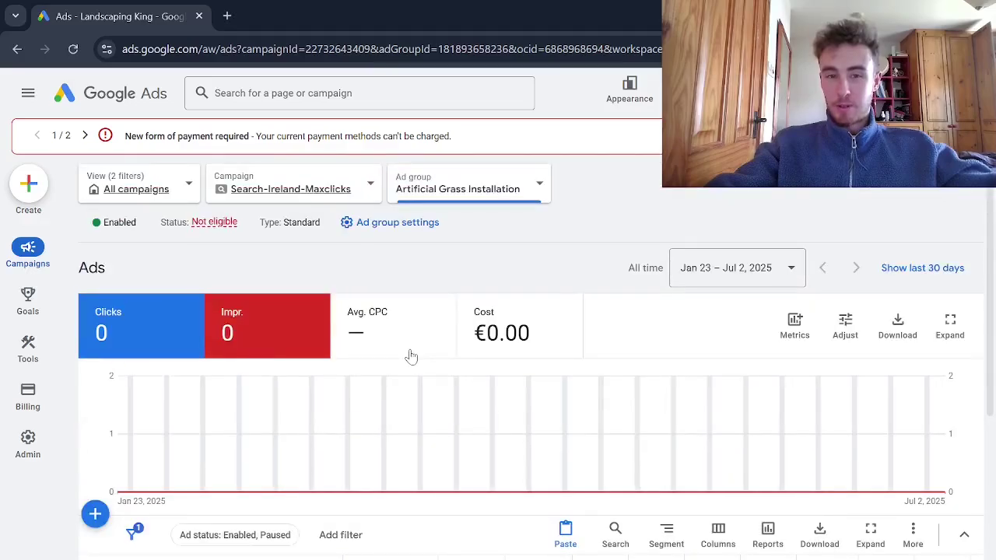
{"action": "mouse_move", "coordinate": [411, 356]}
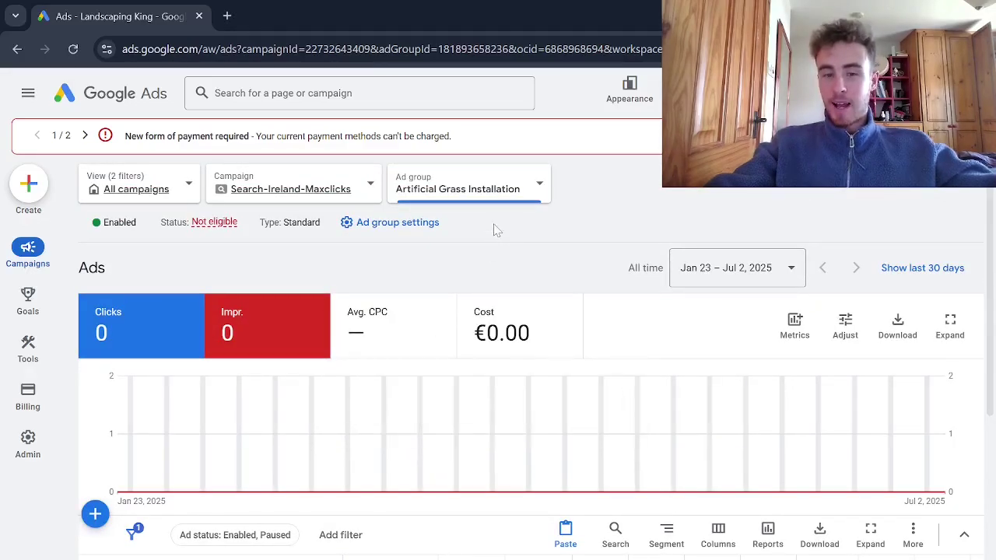
{"action": "scroll", "coordinate": [490, 233], "scroll_direction": "down", "scroll_amount": 2}
{"action": "scroll", "coordinate": [491, 234], "scroll_direction": "up", "scroll_amount": 2}
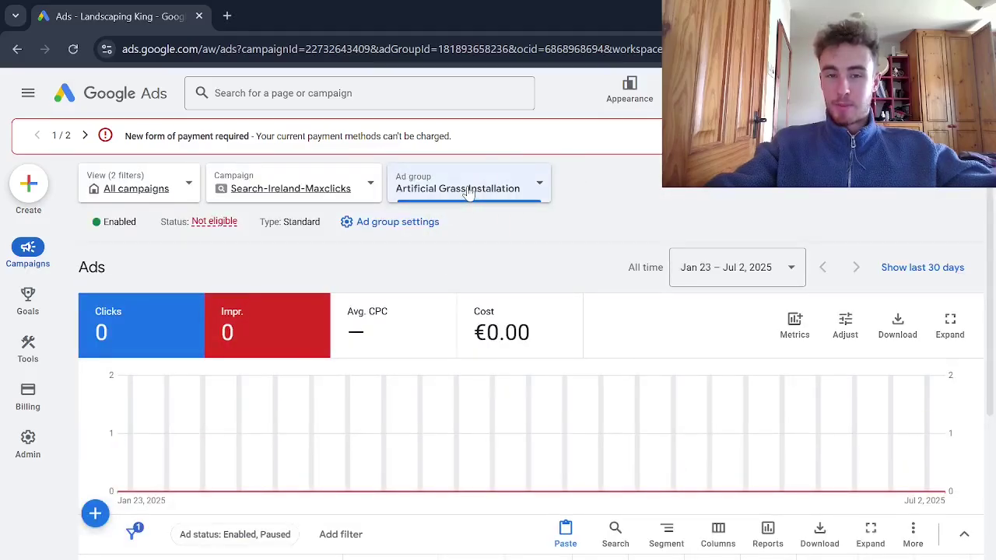
{"action": "scroll", "coordinate": [443, 244], "scroll_direction": "down", "scroll_amount": 3}
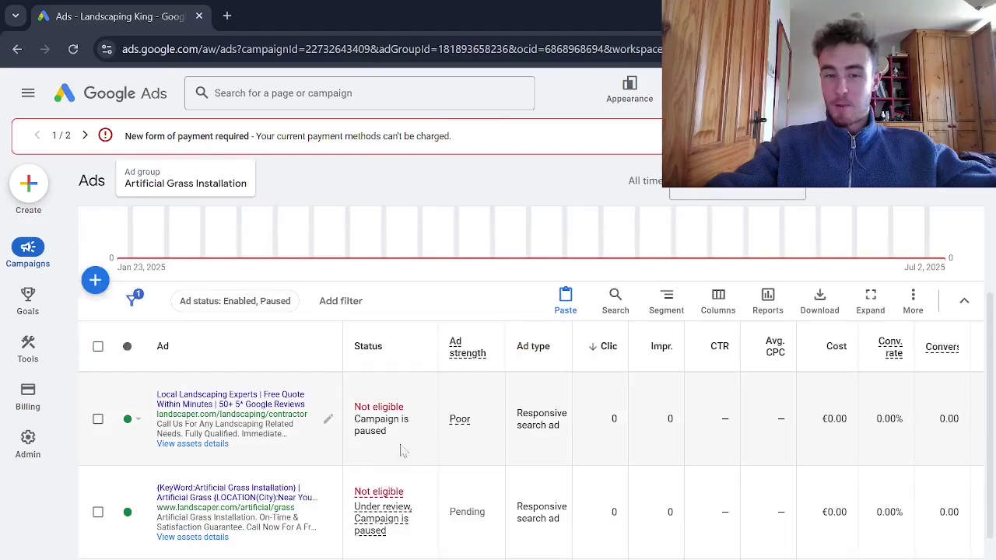
{"action": "scroll", "coordinate": [417, 418], "scroll_direction": "up", "scroll_amount": 1}
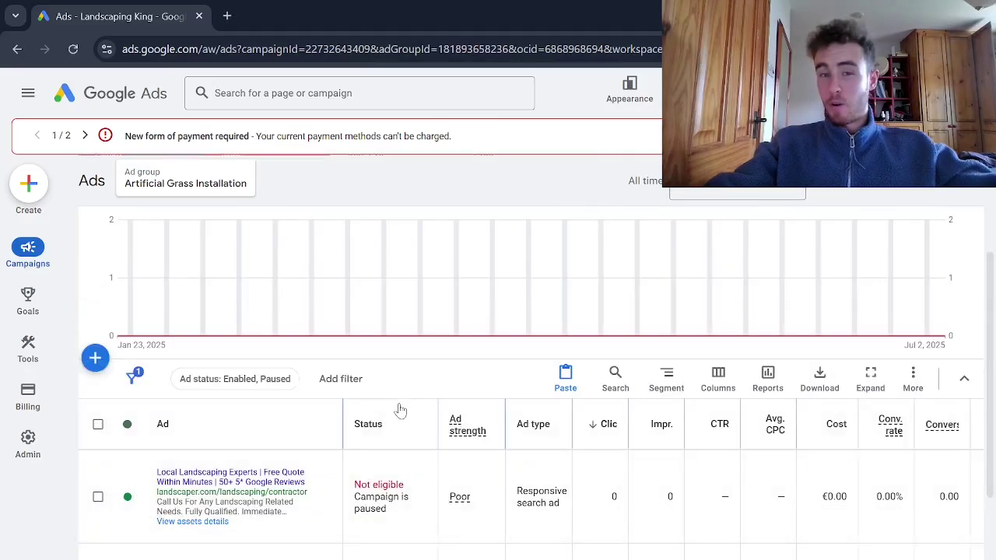
{"action": "scroll", "coordinate": [417, 418], "scroll_direction": "up", "scroll_amount": 2}
{"action": "scroll", "coordinate": [417, 402], "scroll_direction": "down", "scroll_amount": 3}
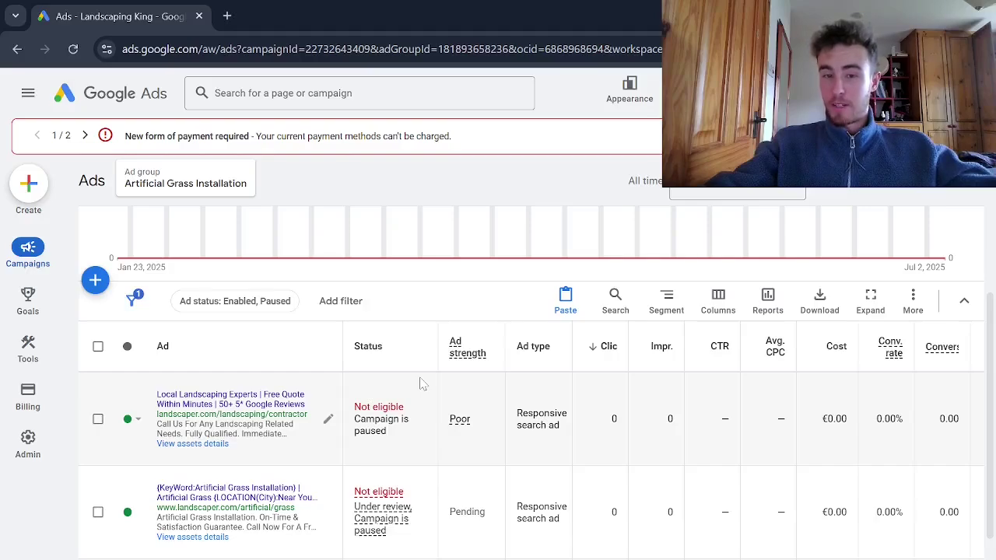
{"action": "scroll", "coordinate": [420, 381], "scroll_direction": "up", "scroll_amount": 3}
{"action": "scroll", "coordinate": [421, 381], "scroll_direction": "down", "scroll_amount": 1}
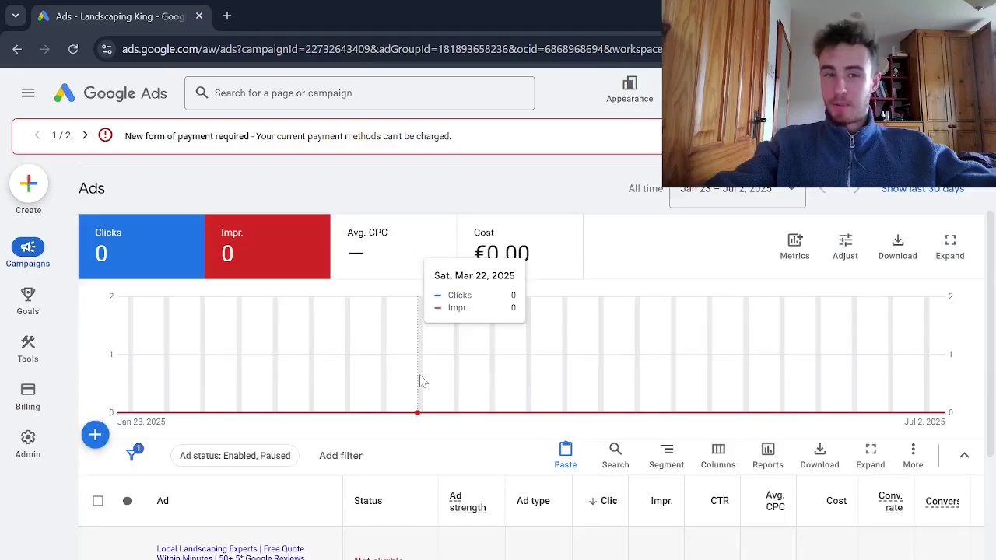
{"action": "scroll", "coordinate": [420, 382], "scroll_direction": "down", "scroll_amount": 2}
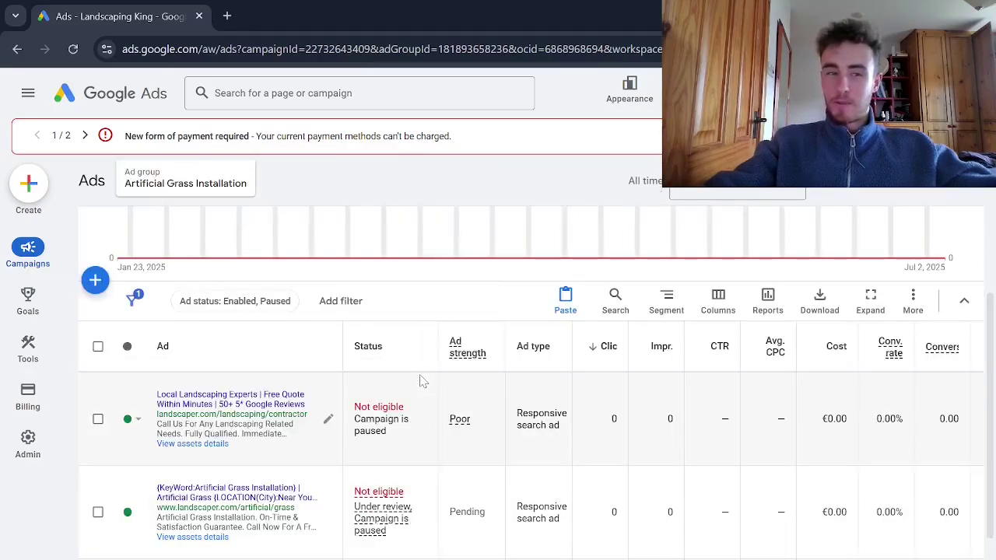